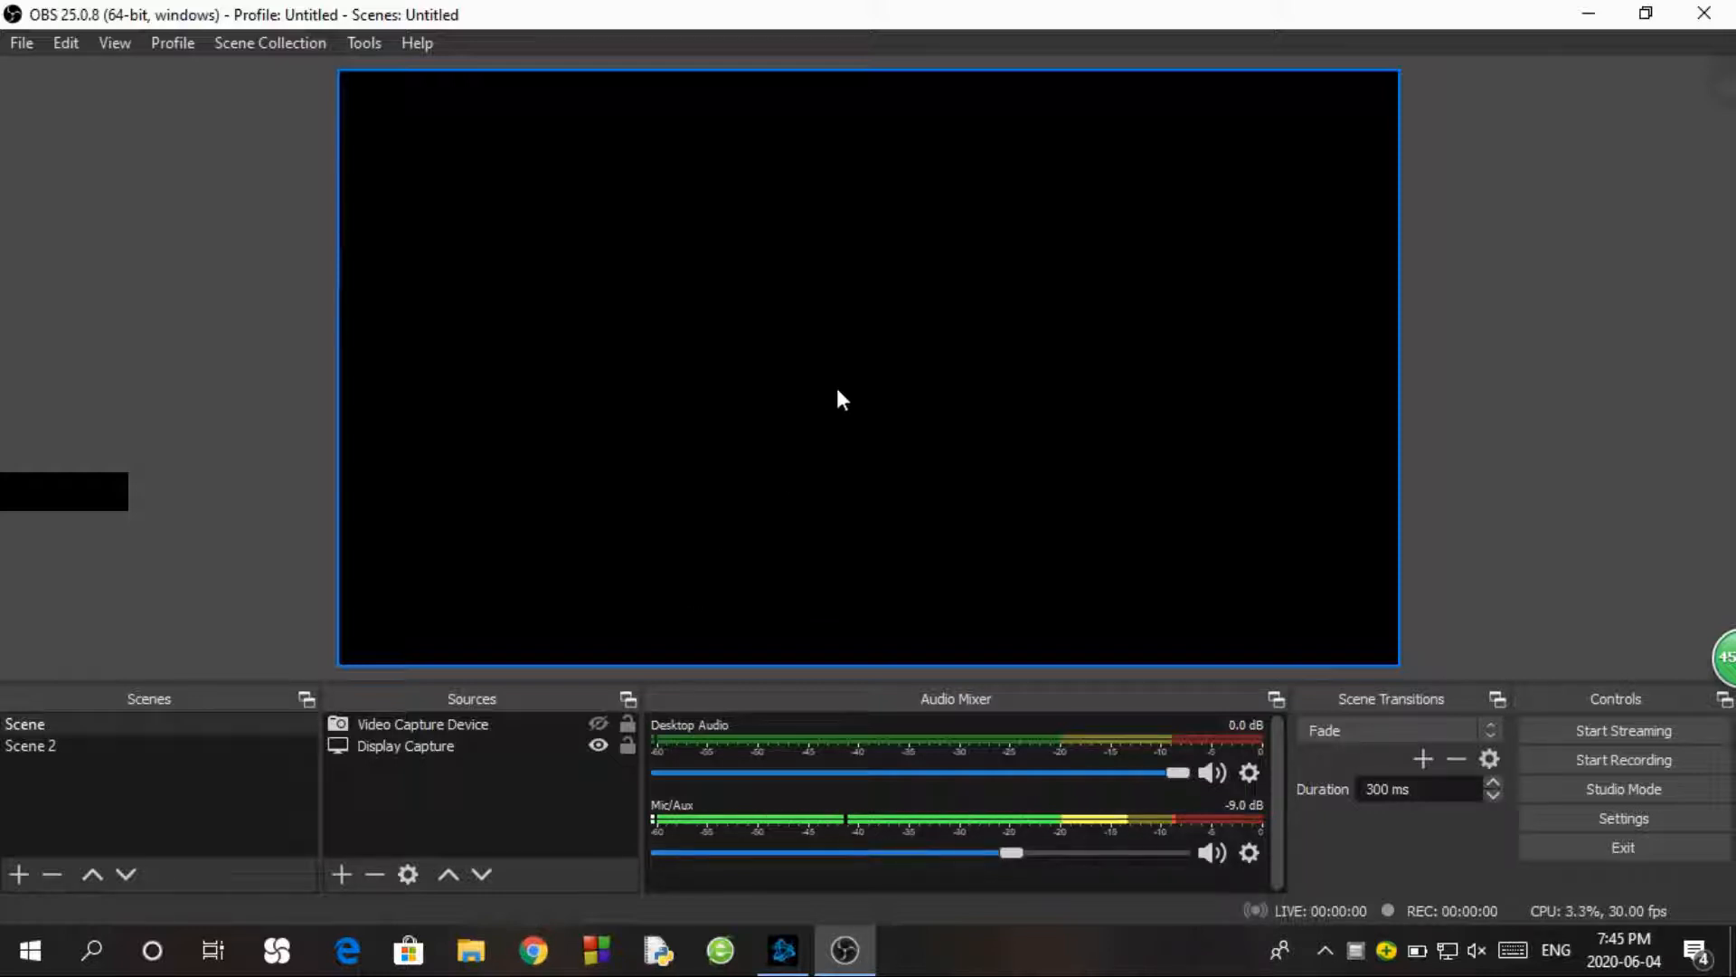
- Select the Display Capture source to check its preview and close OBS Studio
click(469, 745)
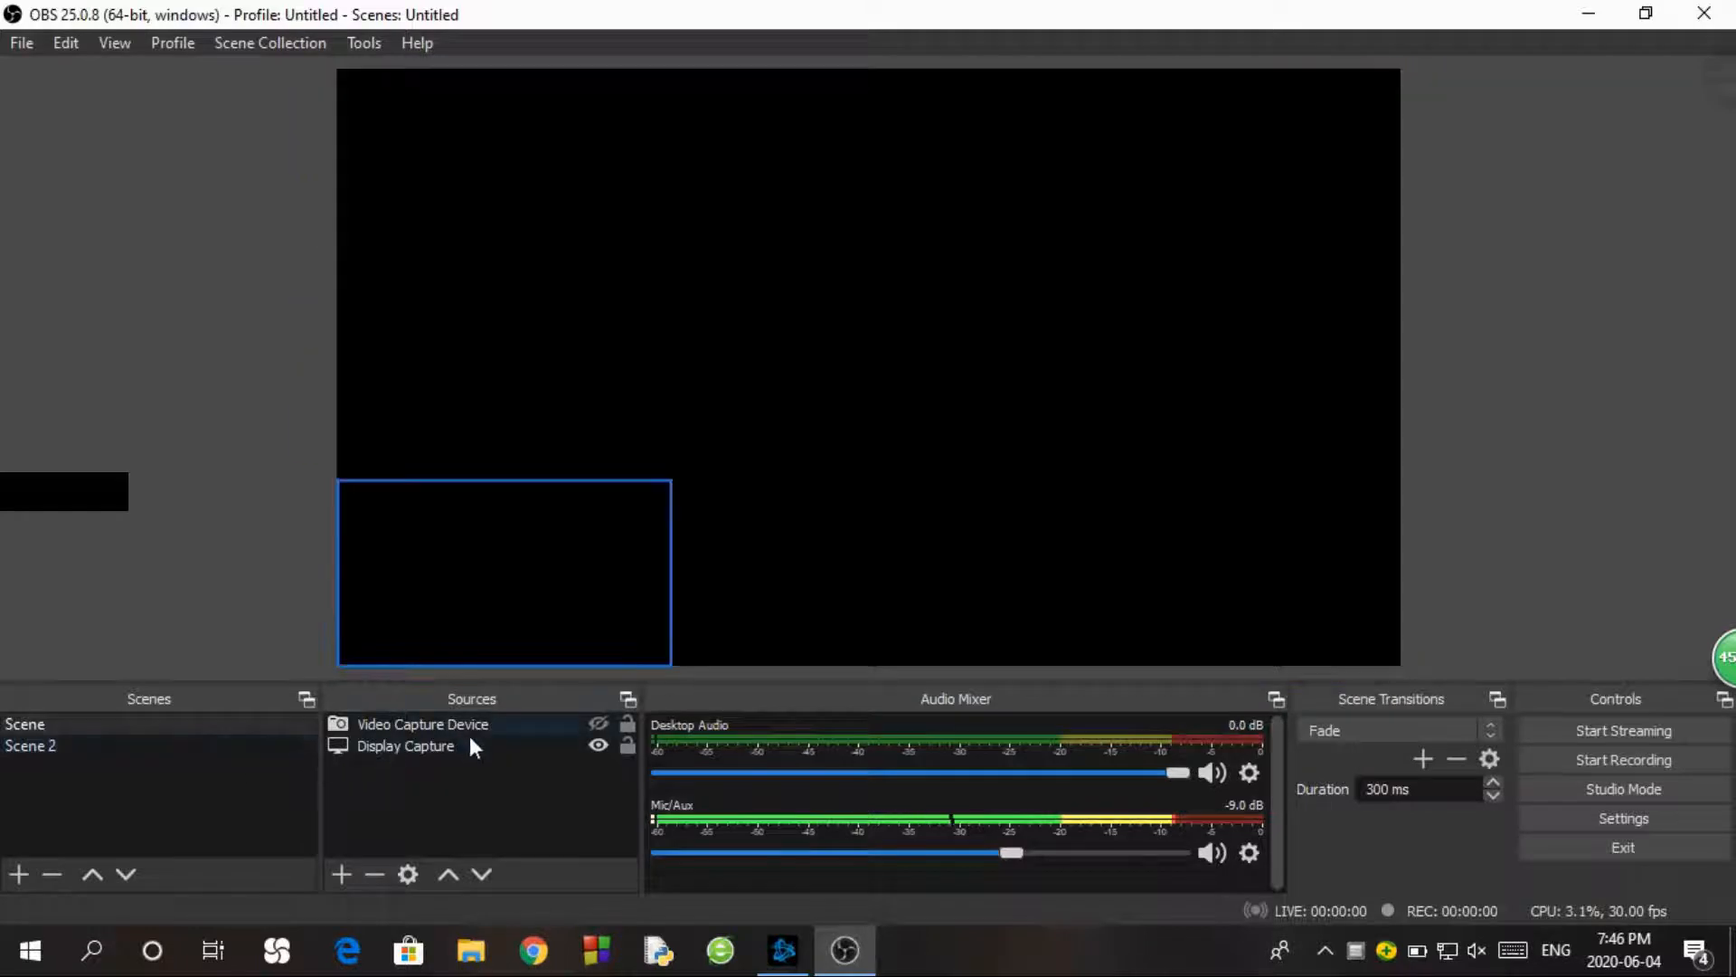
click(470, 740)
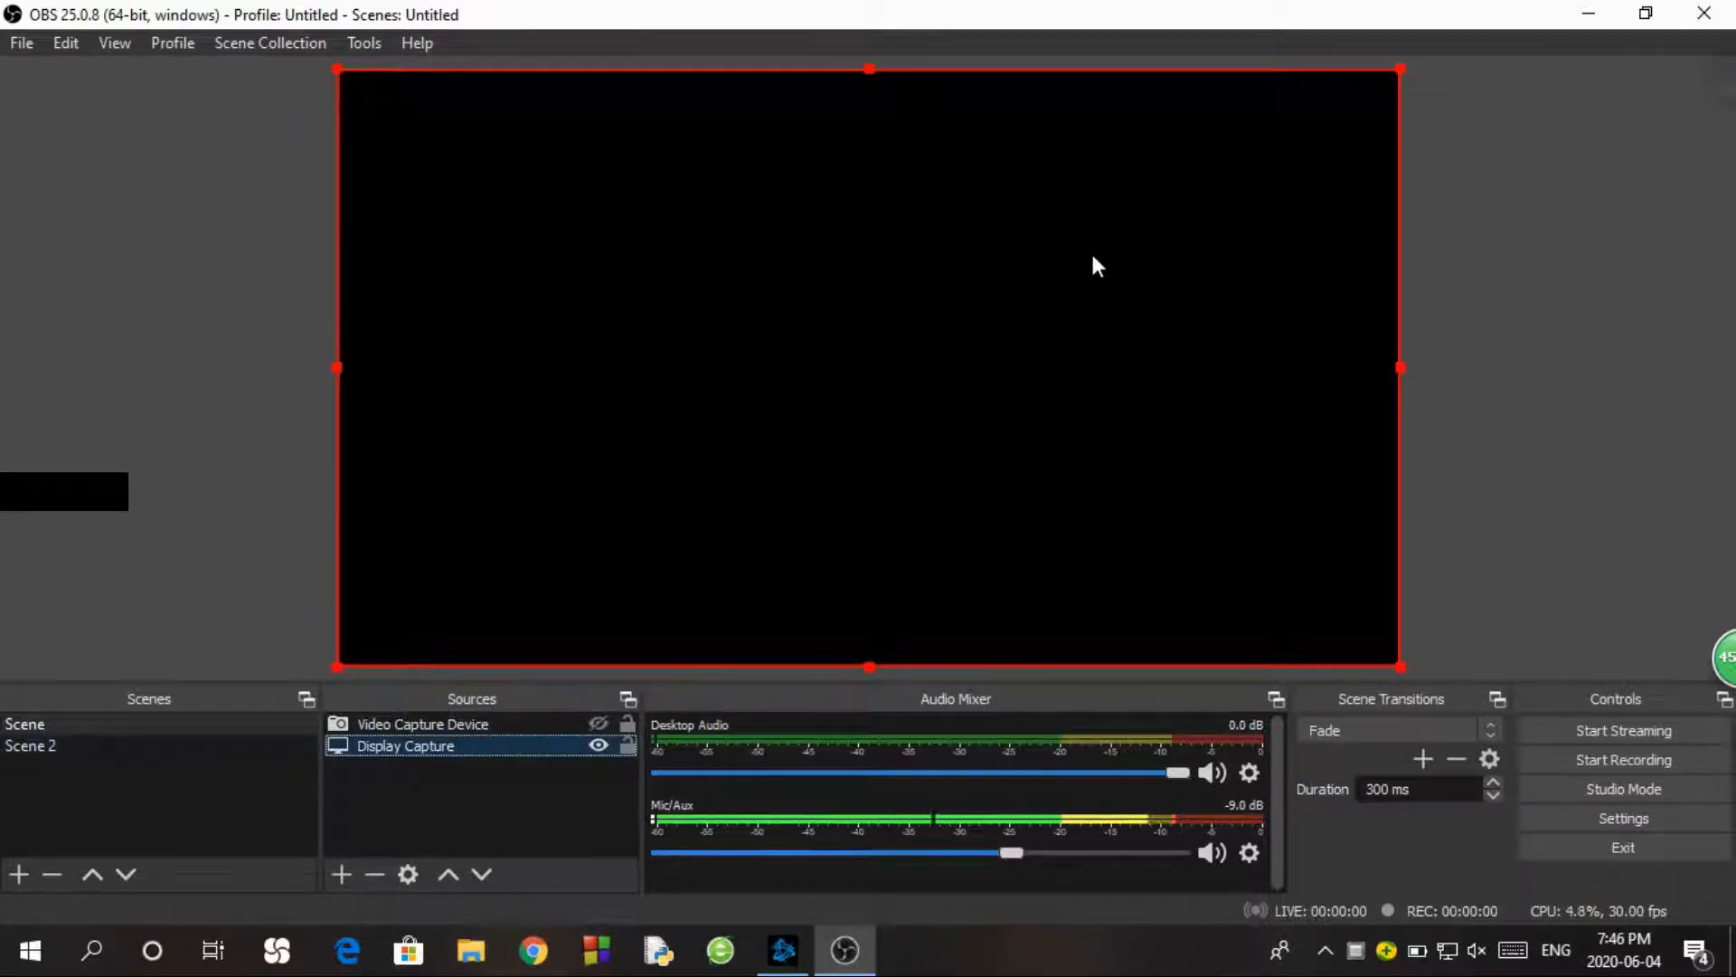
mouse_move(1093, 256)
mouse_down()
mouse_move(1185, 262)
mouse_move(1089, 272)
mouse_up()
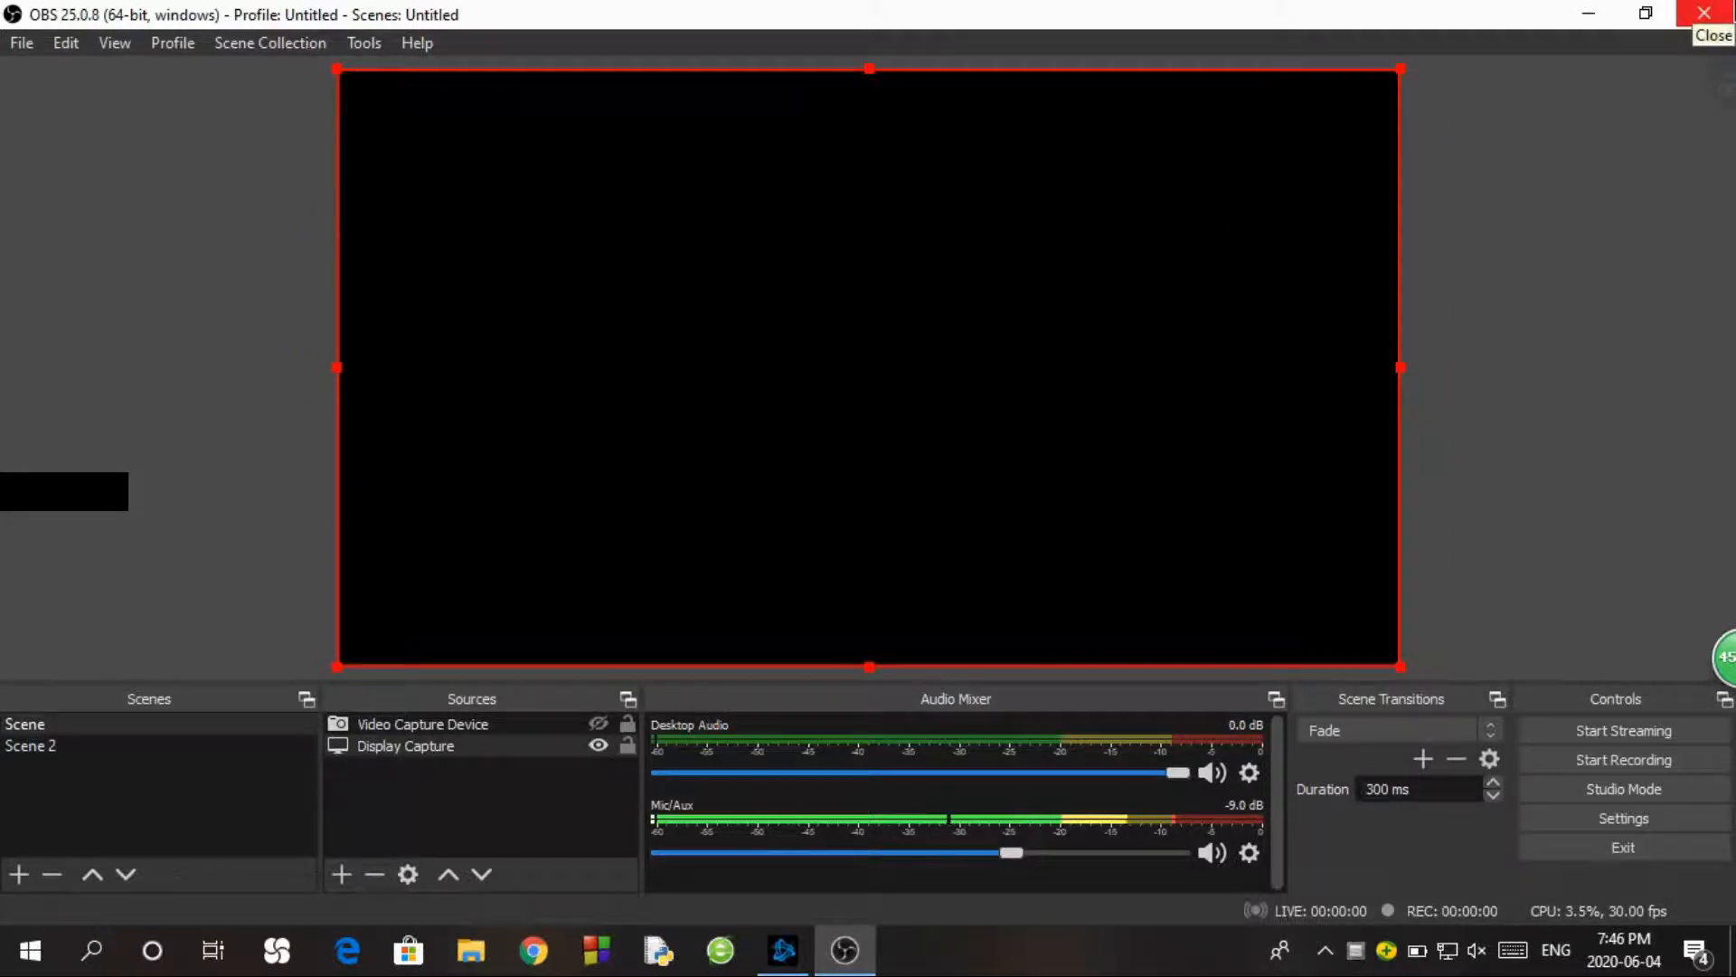
click(1704, 12)
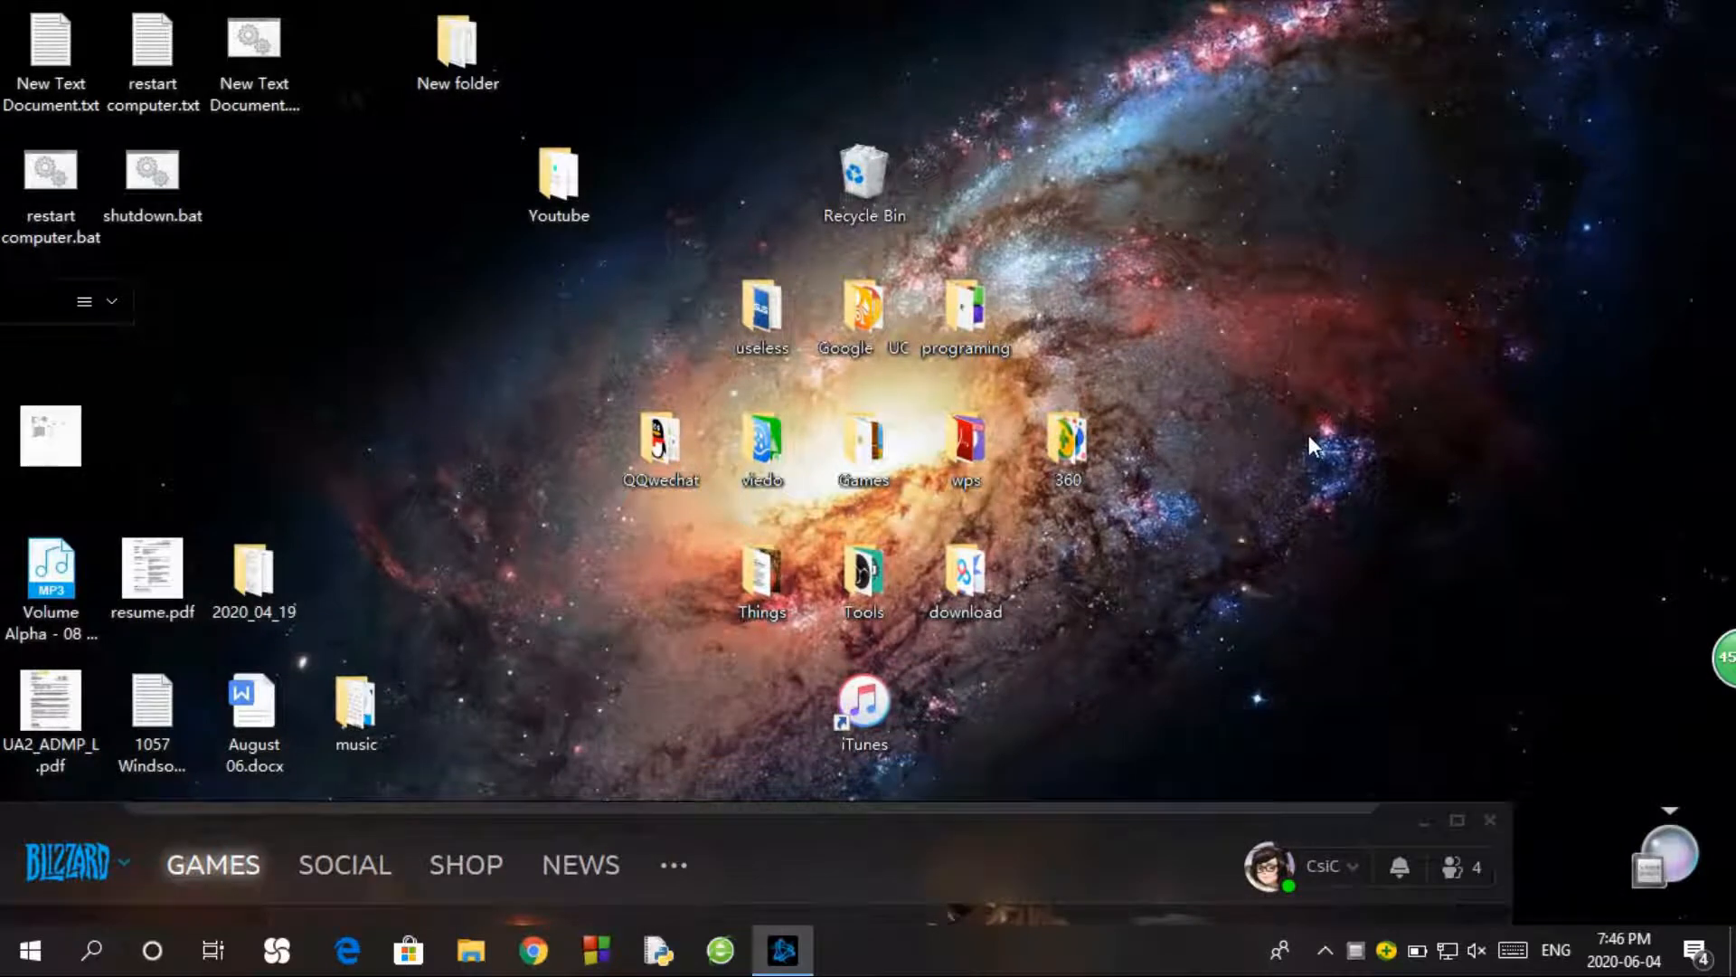
- Open the Windows display settings from the desktop and go to the Graphics settings page
right_click(1309, 436)
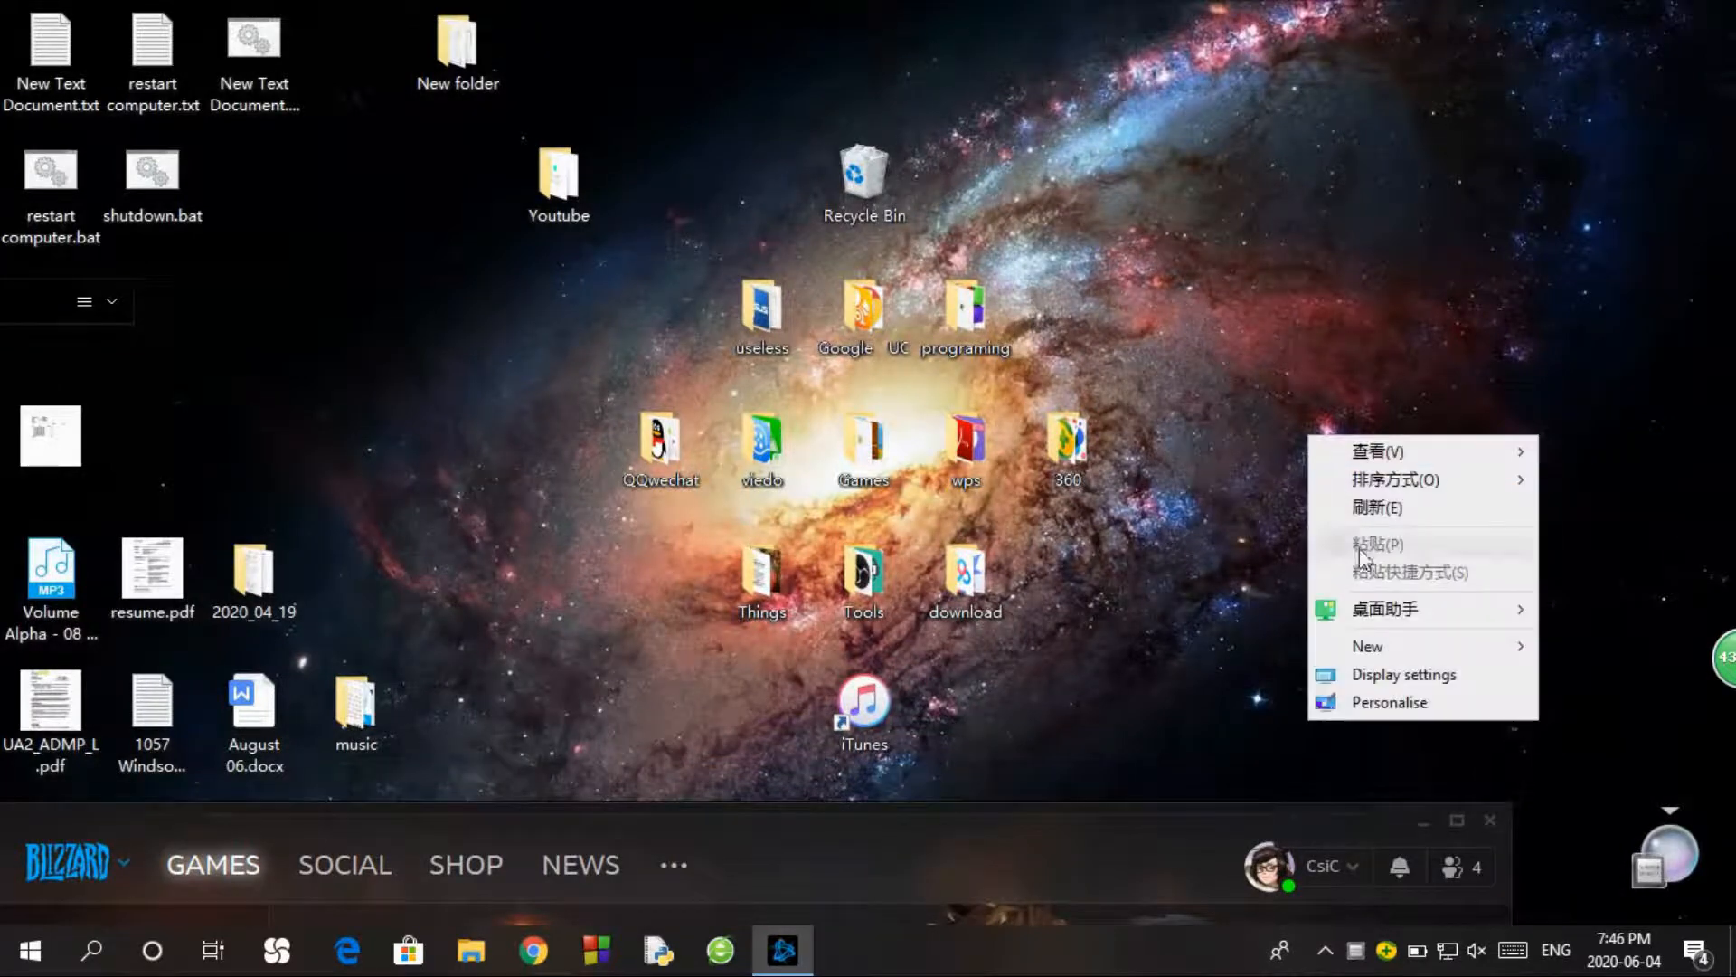
click(1425, 676)
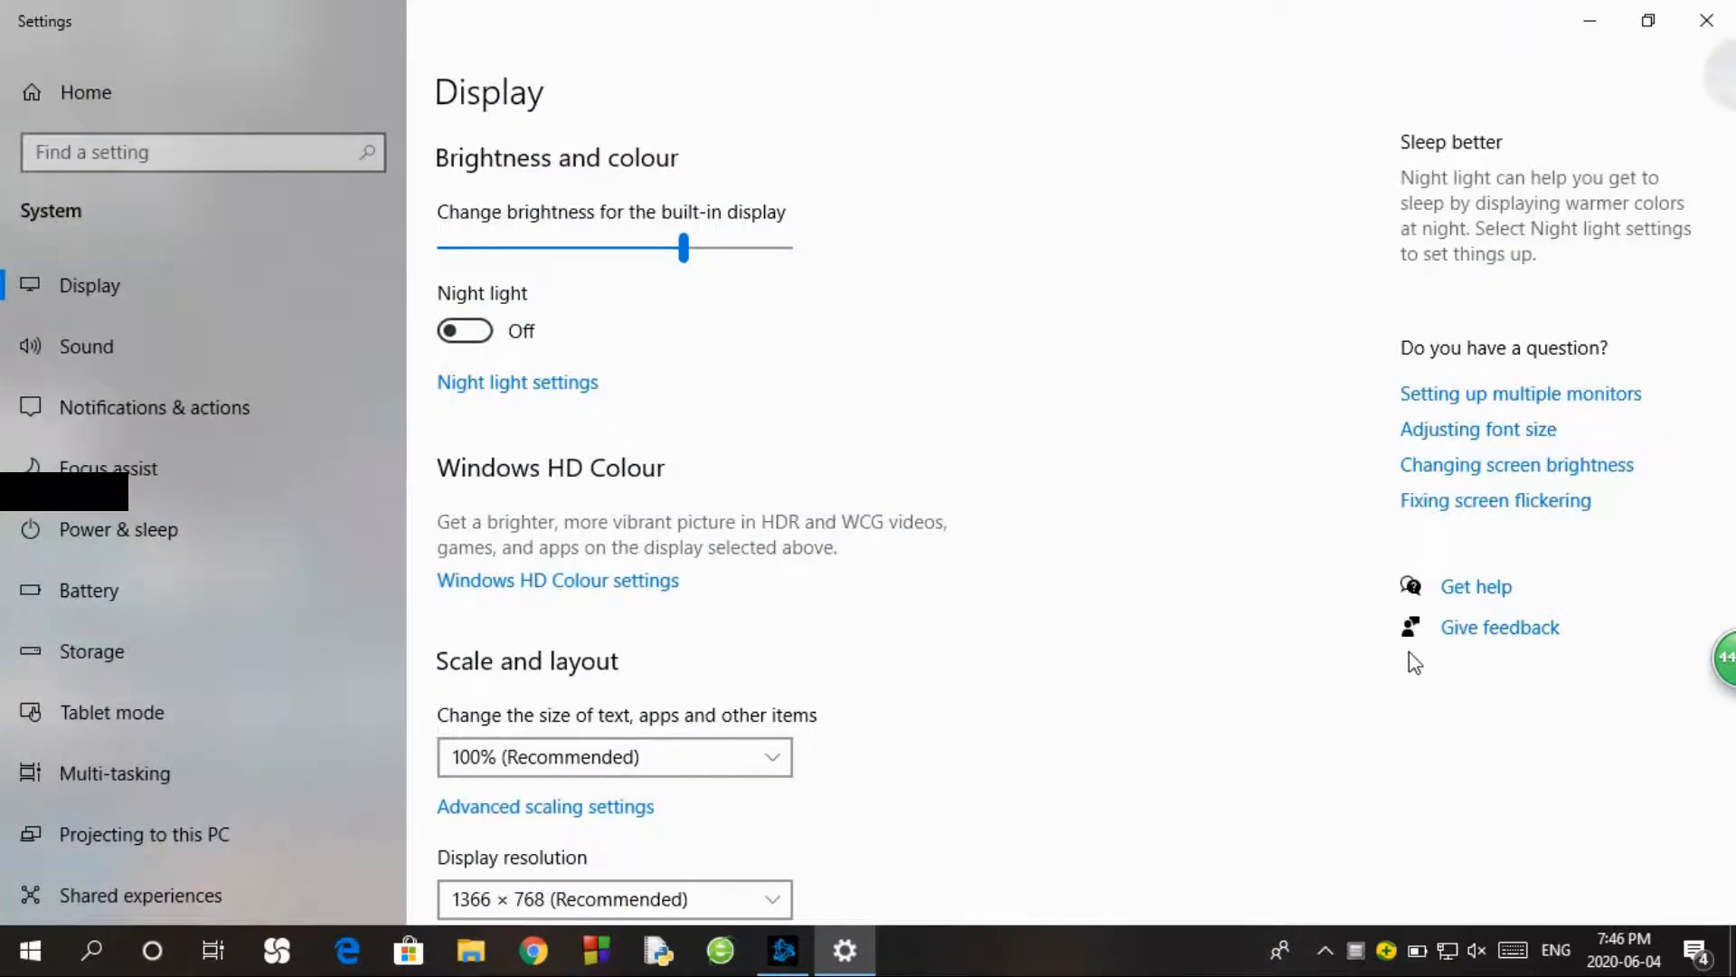
scroll(1151, 628, down, 5)
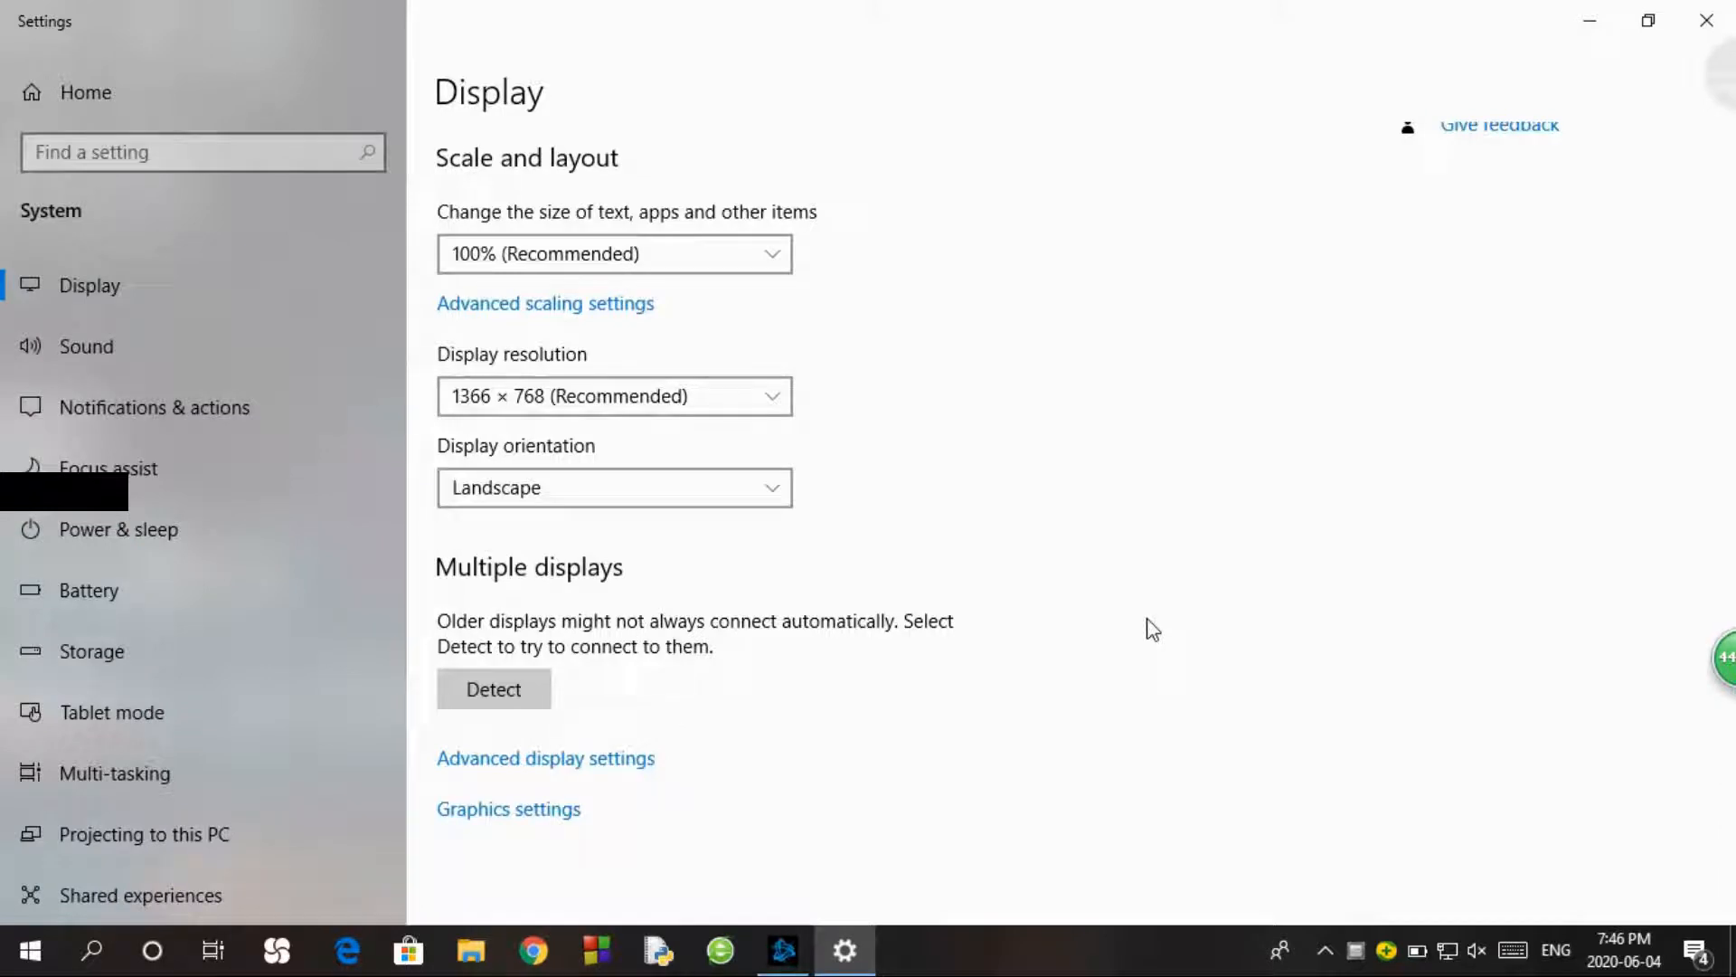
click(465, 812)
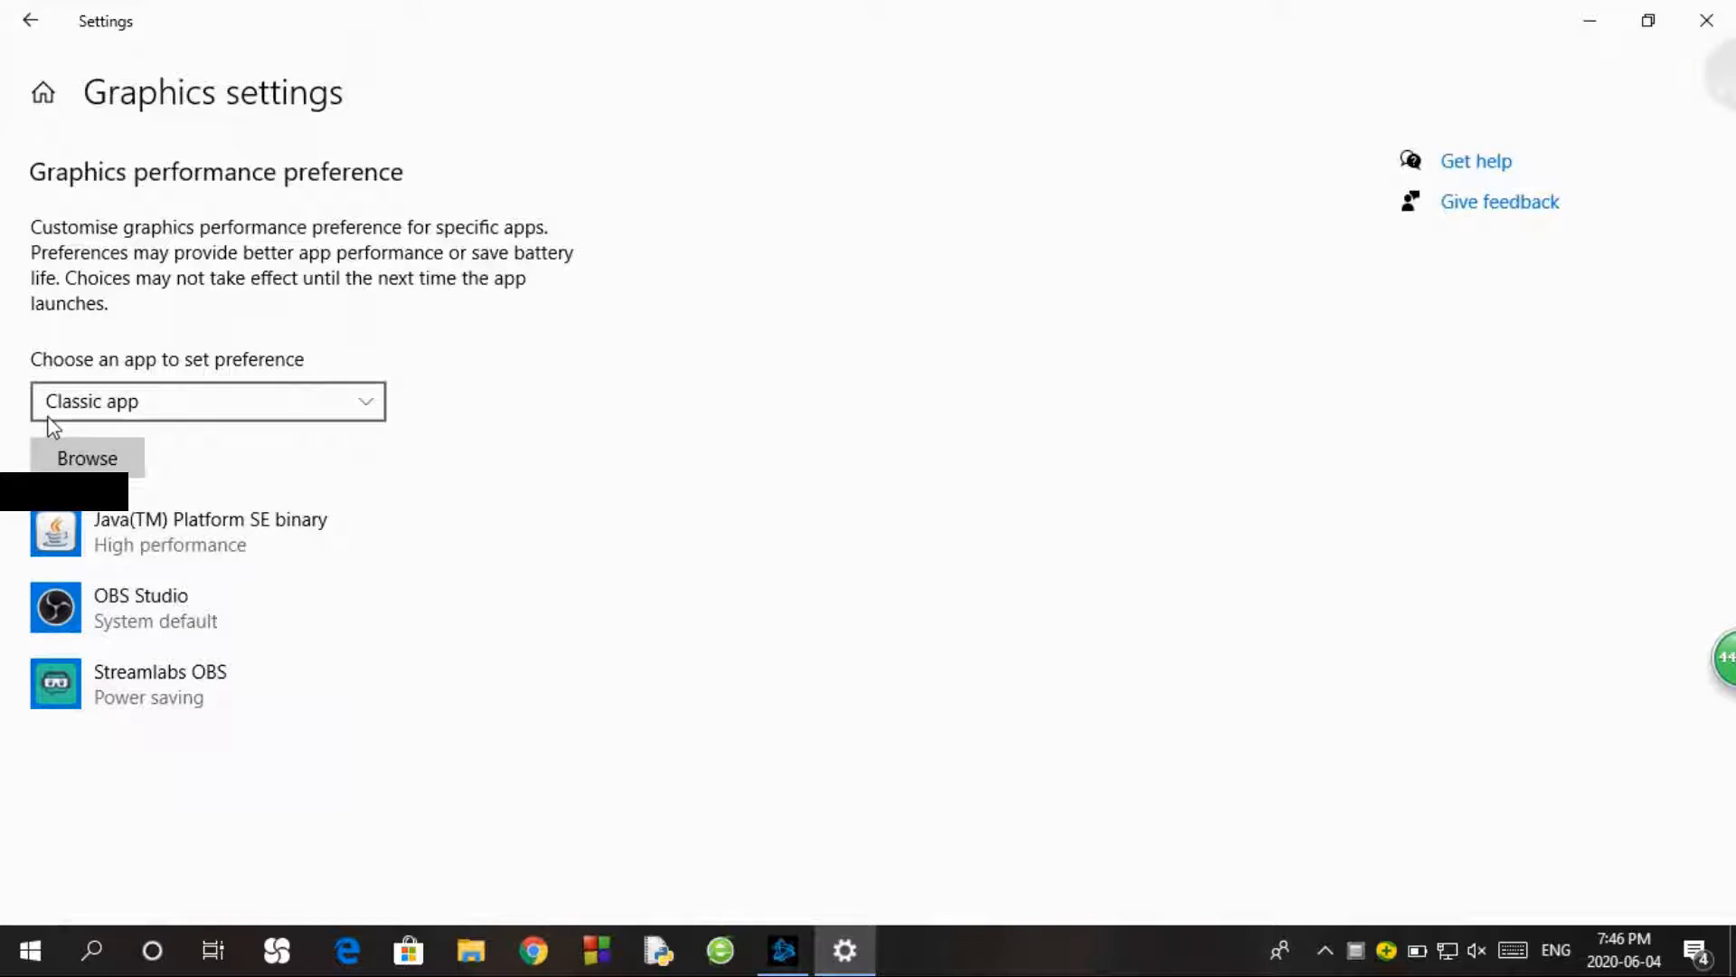
- Try to add obs64.exe from the obs-studio\bin\64bit folder as a classic app in the graphics performance preferences
click(95, 459)
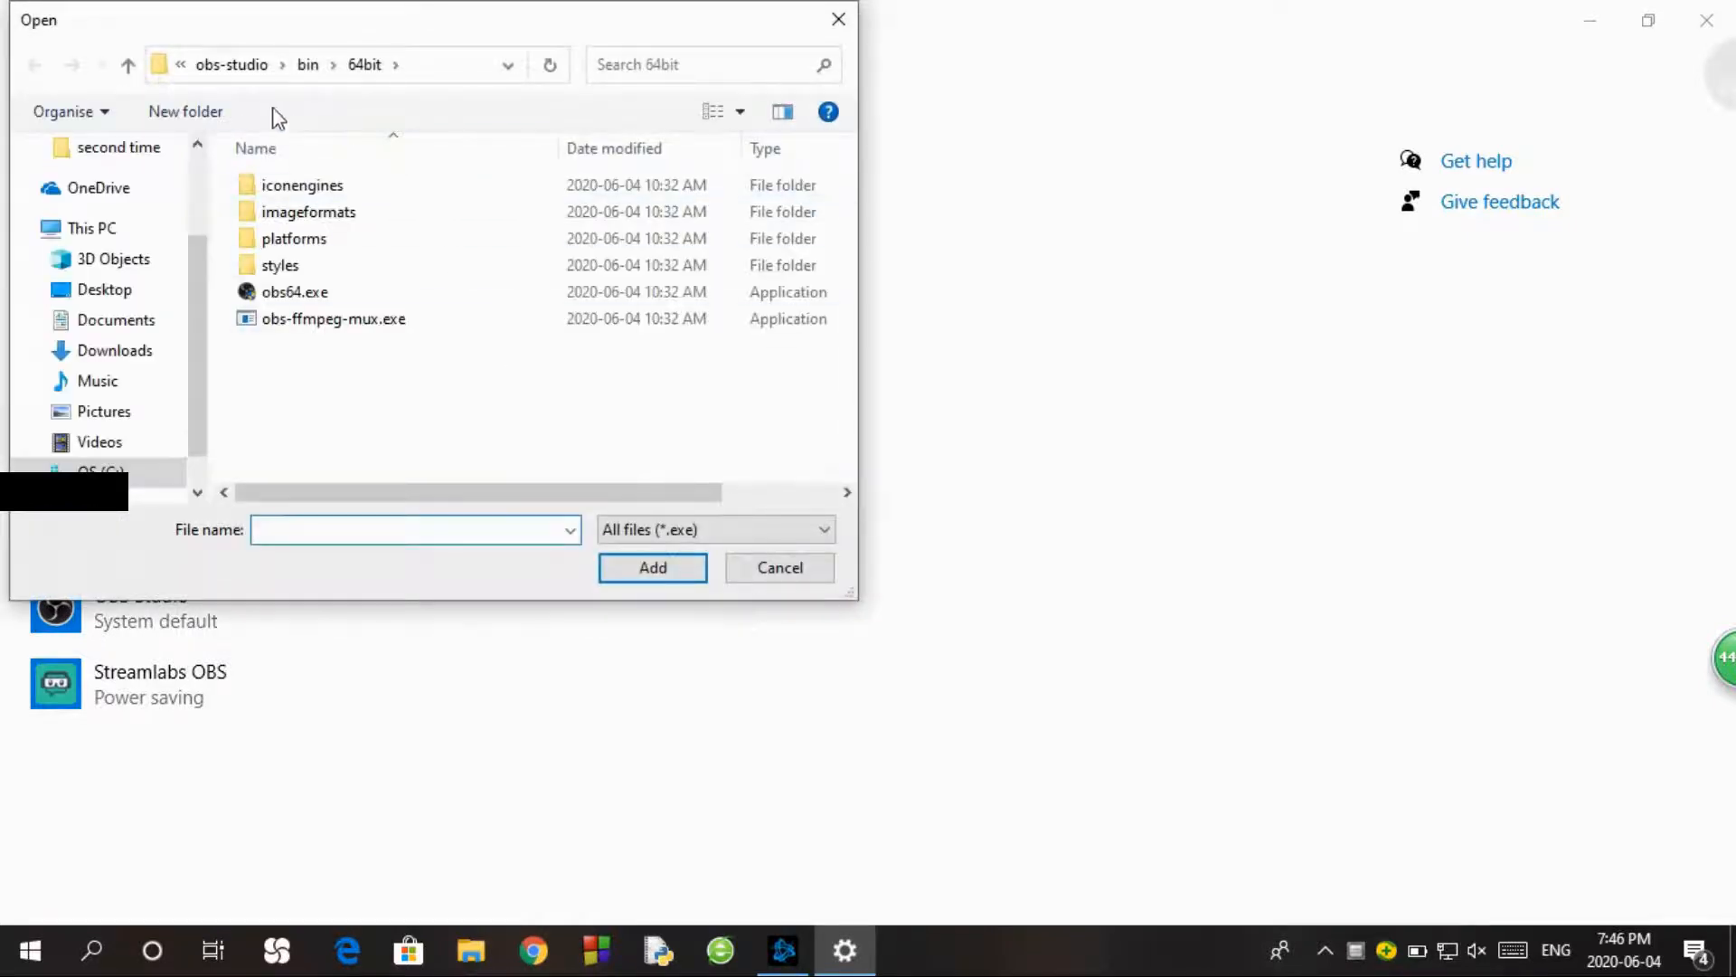
click(234, 71)
click(233, 67)
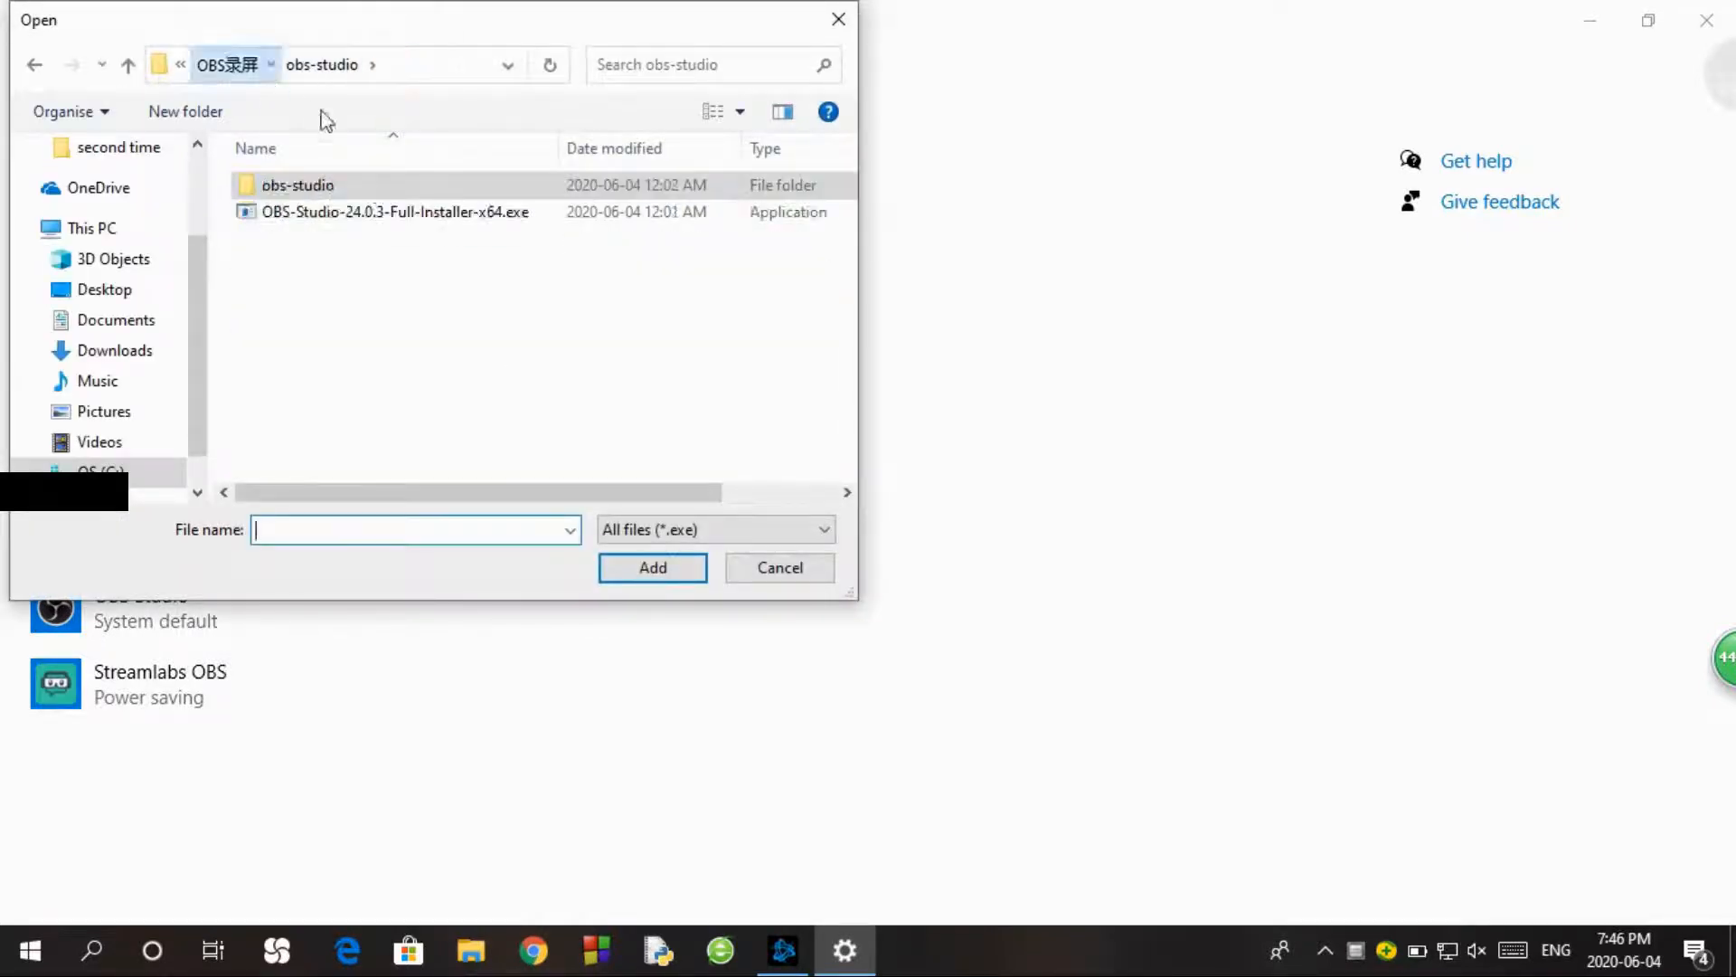
double_click(354, 190)
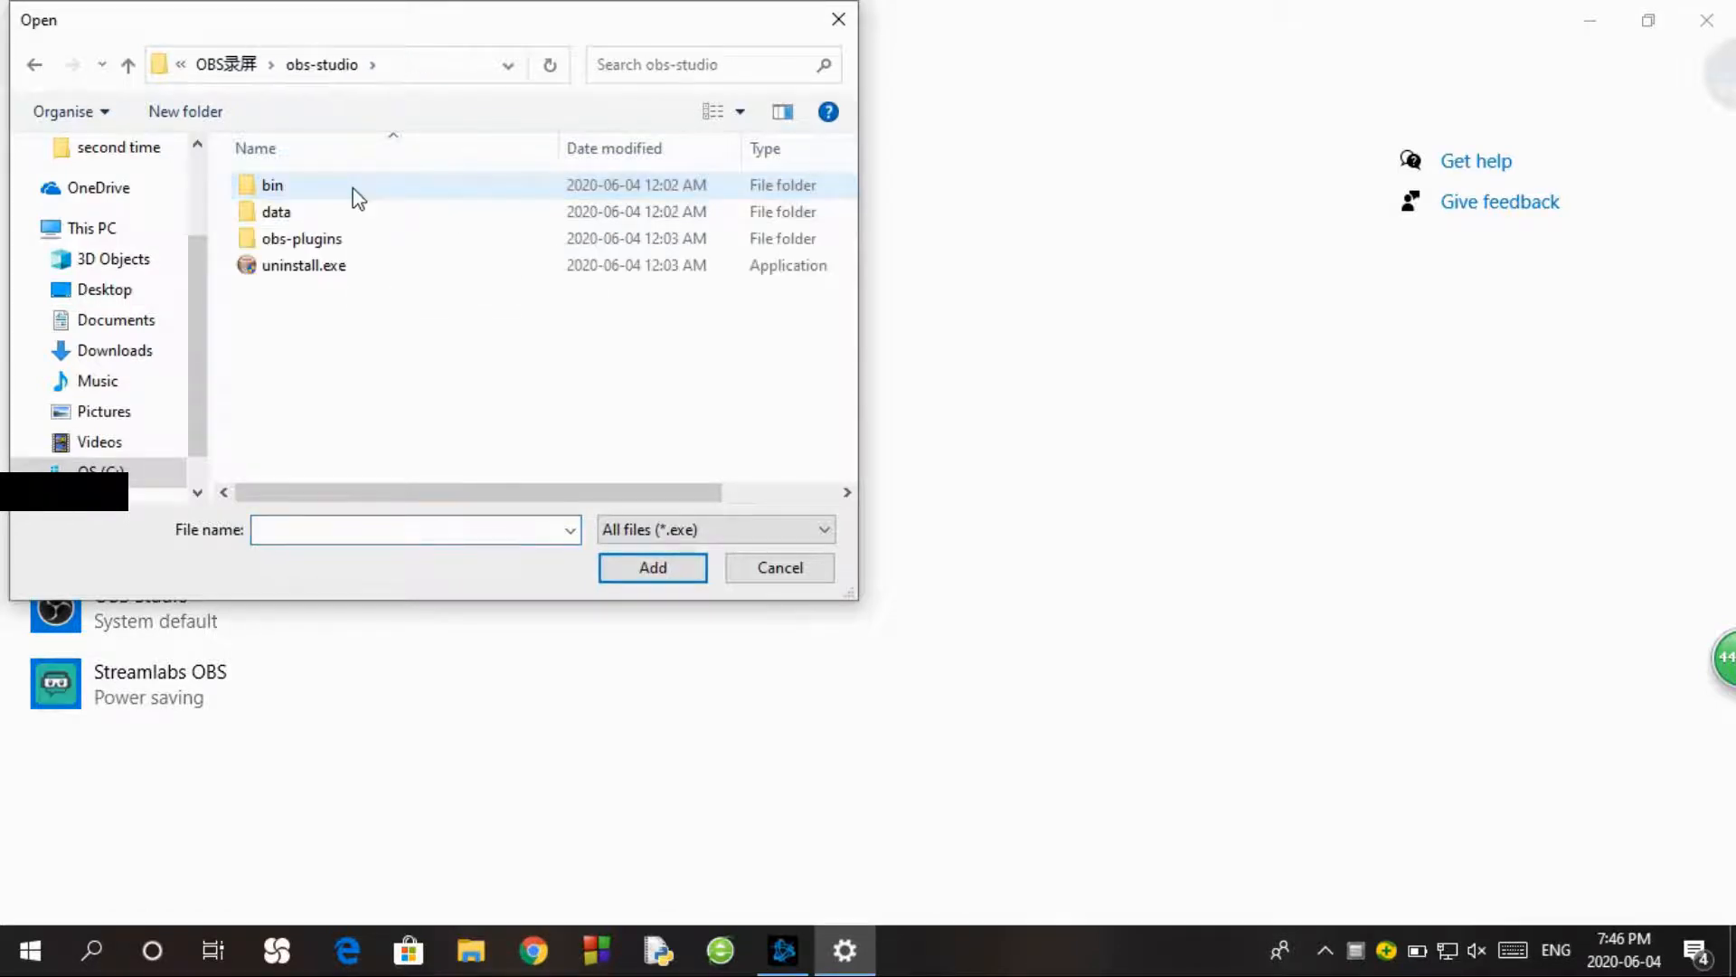
double_click(359, 190)
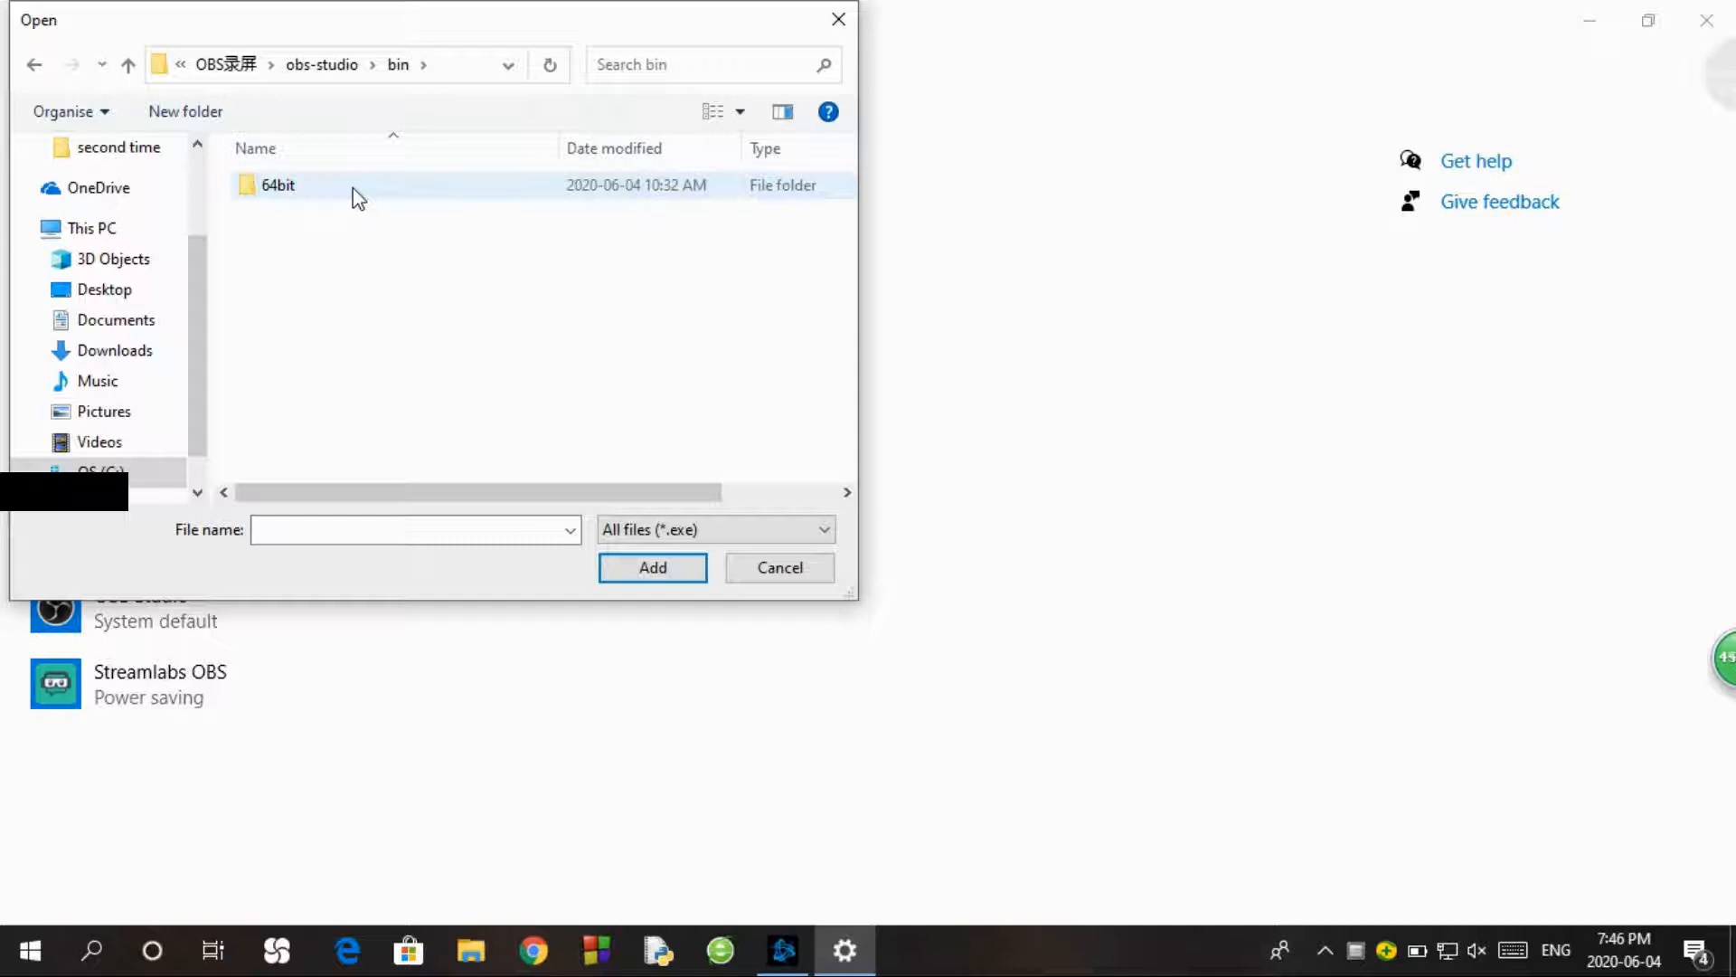
double_click(359, 192)
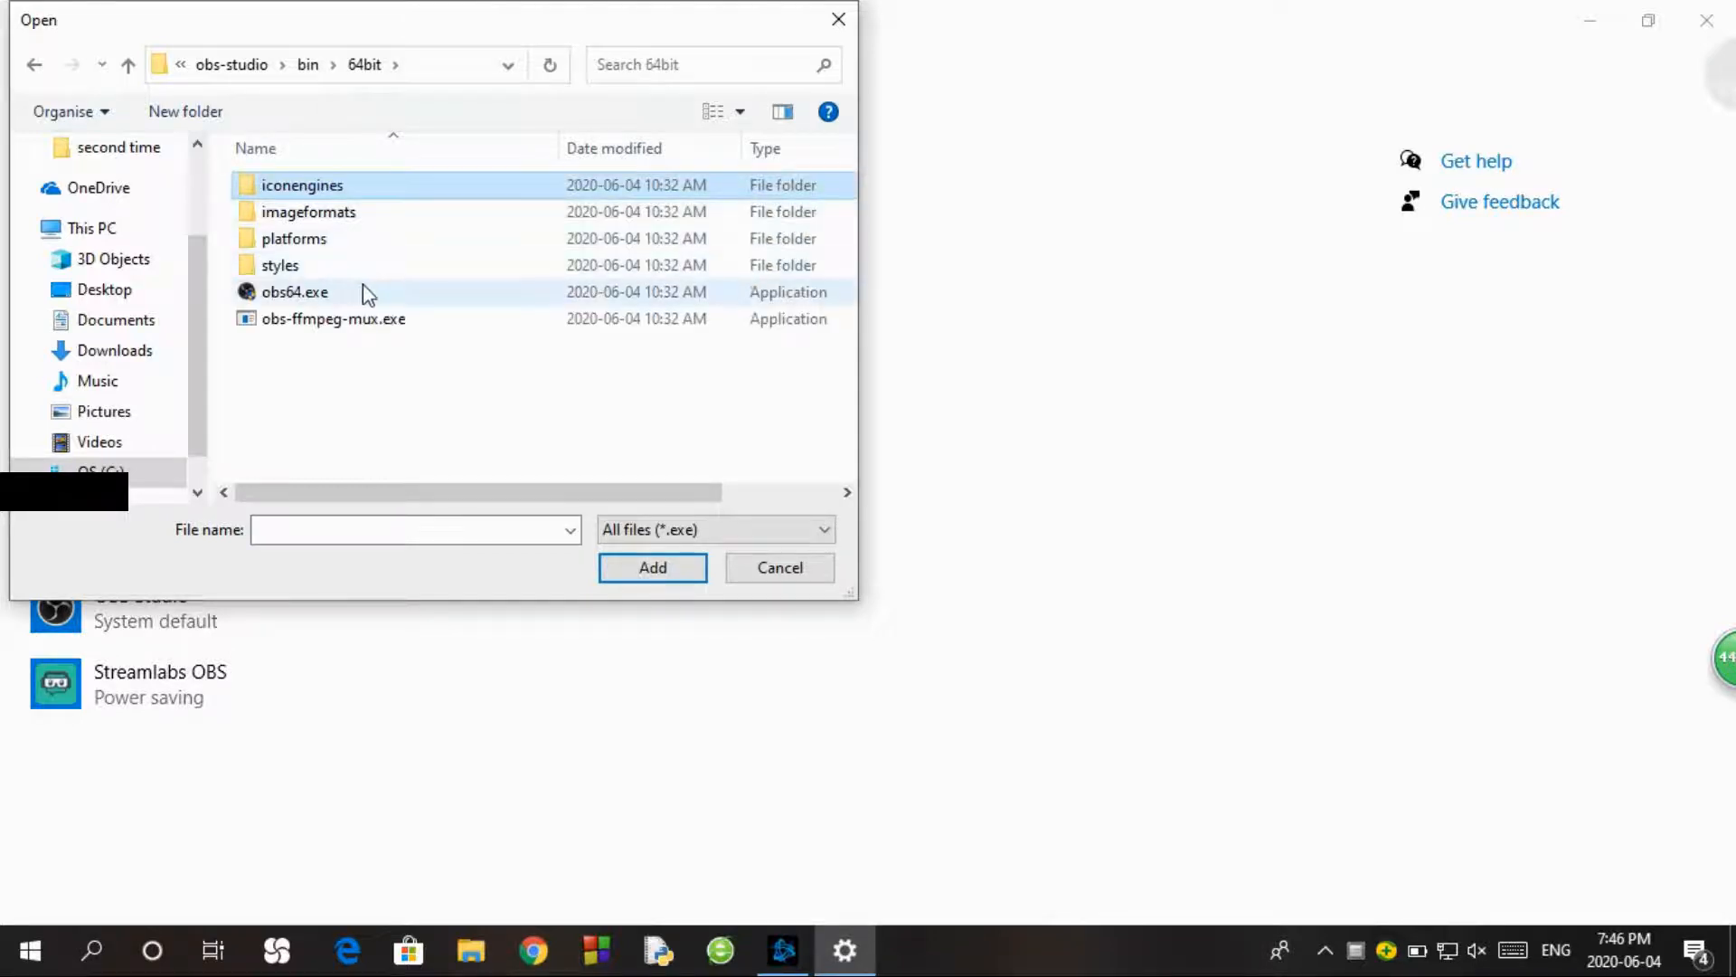
click(366, 292)
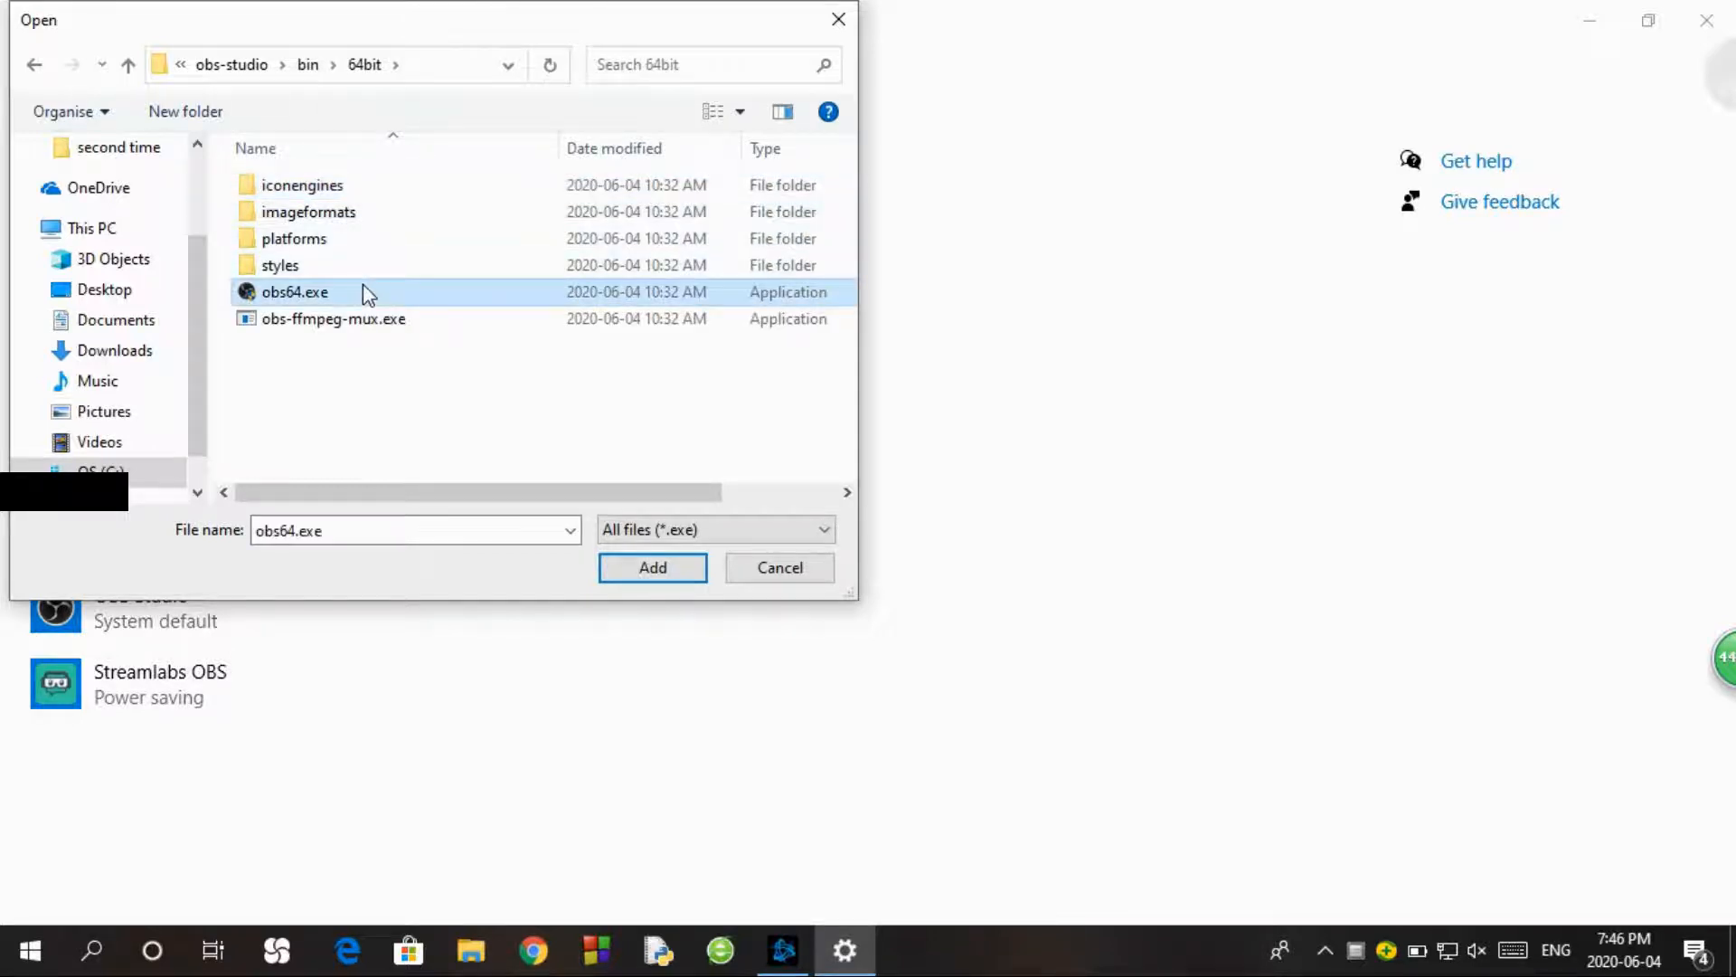
click(667, 577)
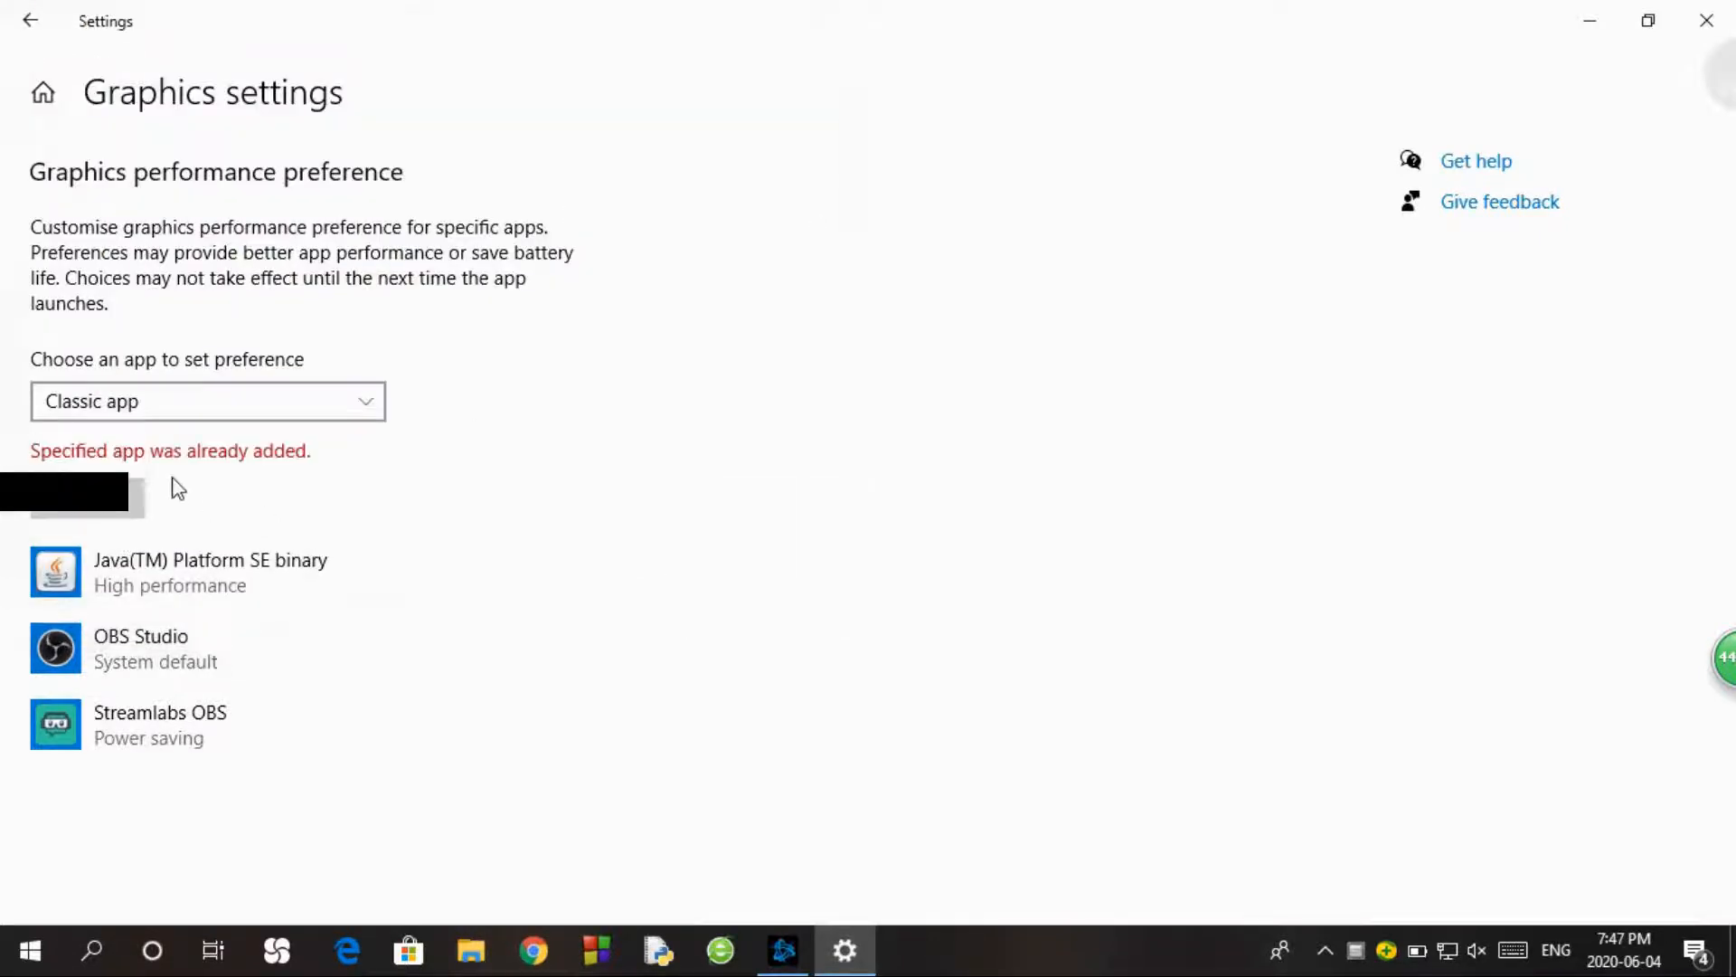
- Set the graphics preference of OBS Studio to Power saving, save it and close Settings
click(72, 638)
click(415, 767)
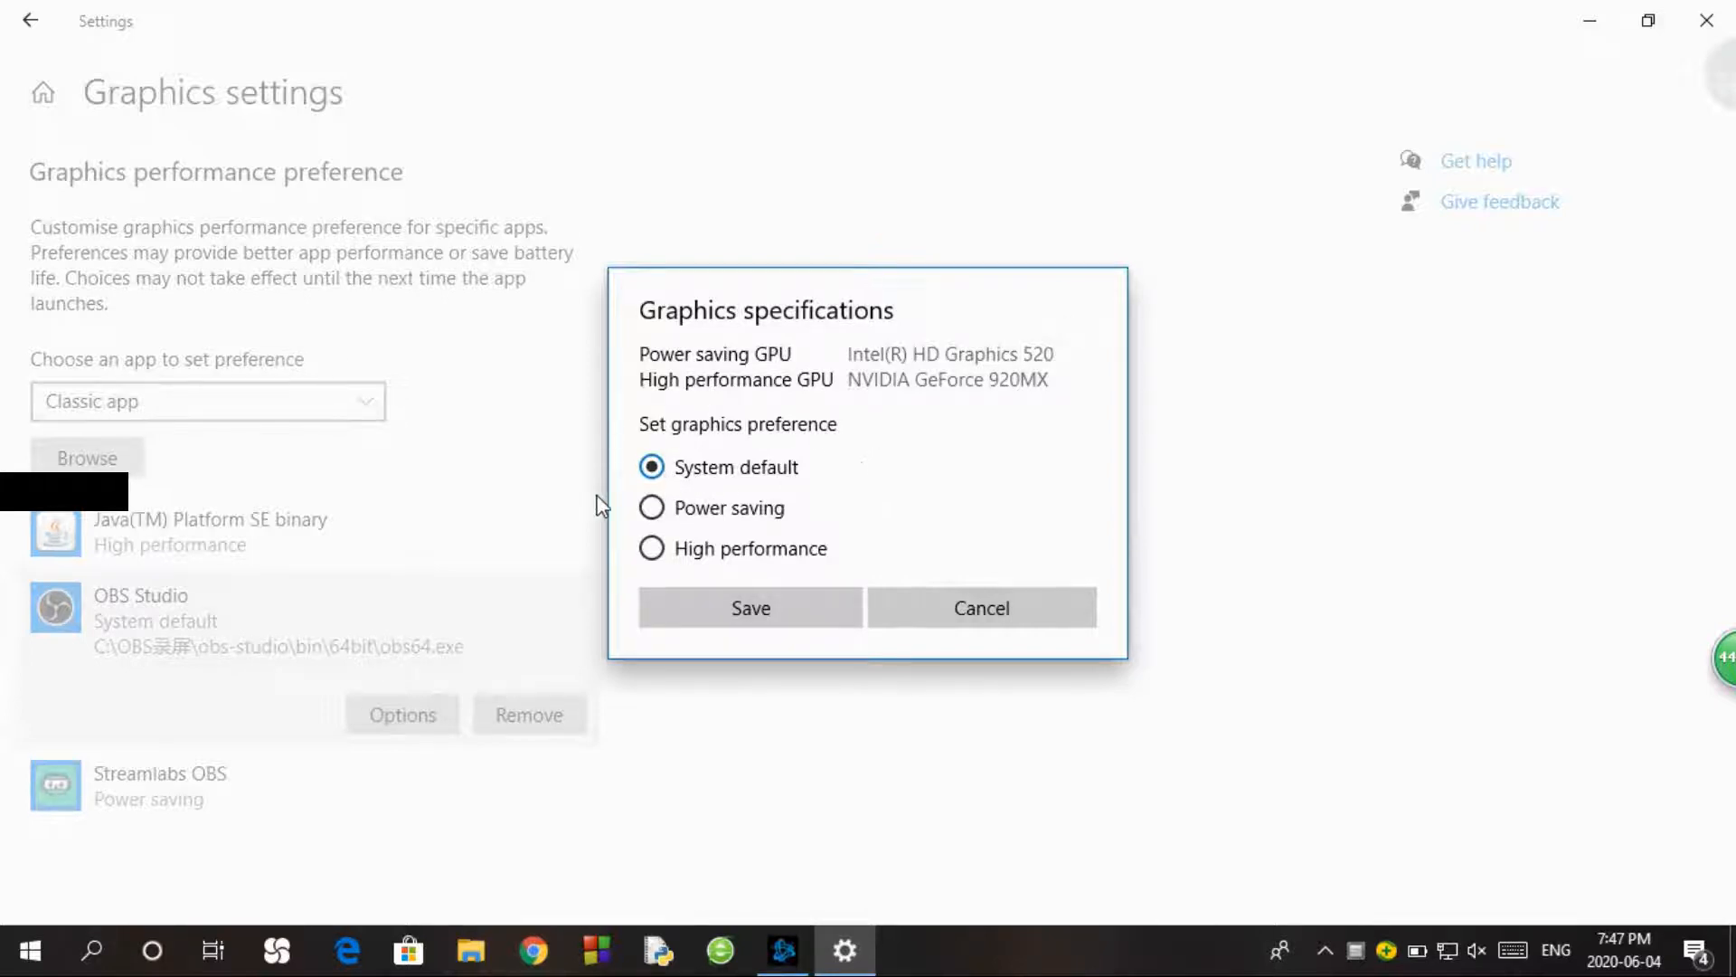
click(663, 523)
click(740, 598)
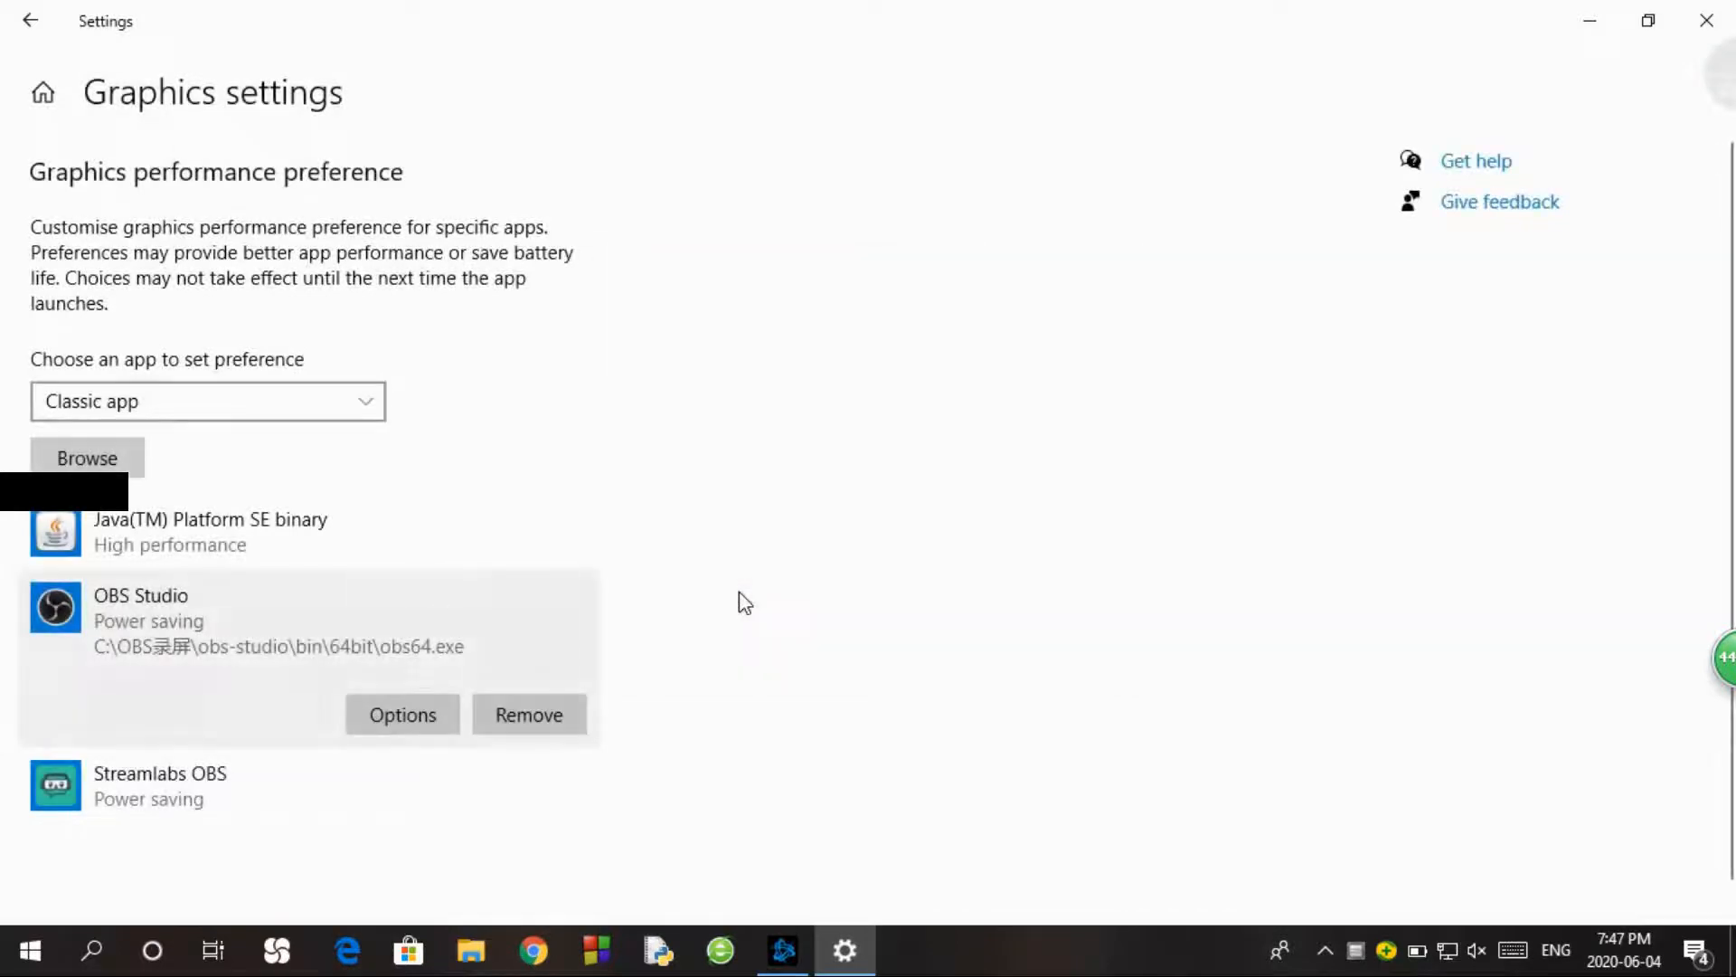
click(1706, 20)
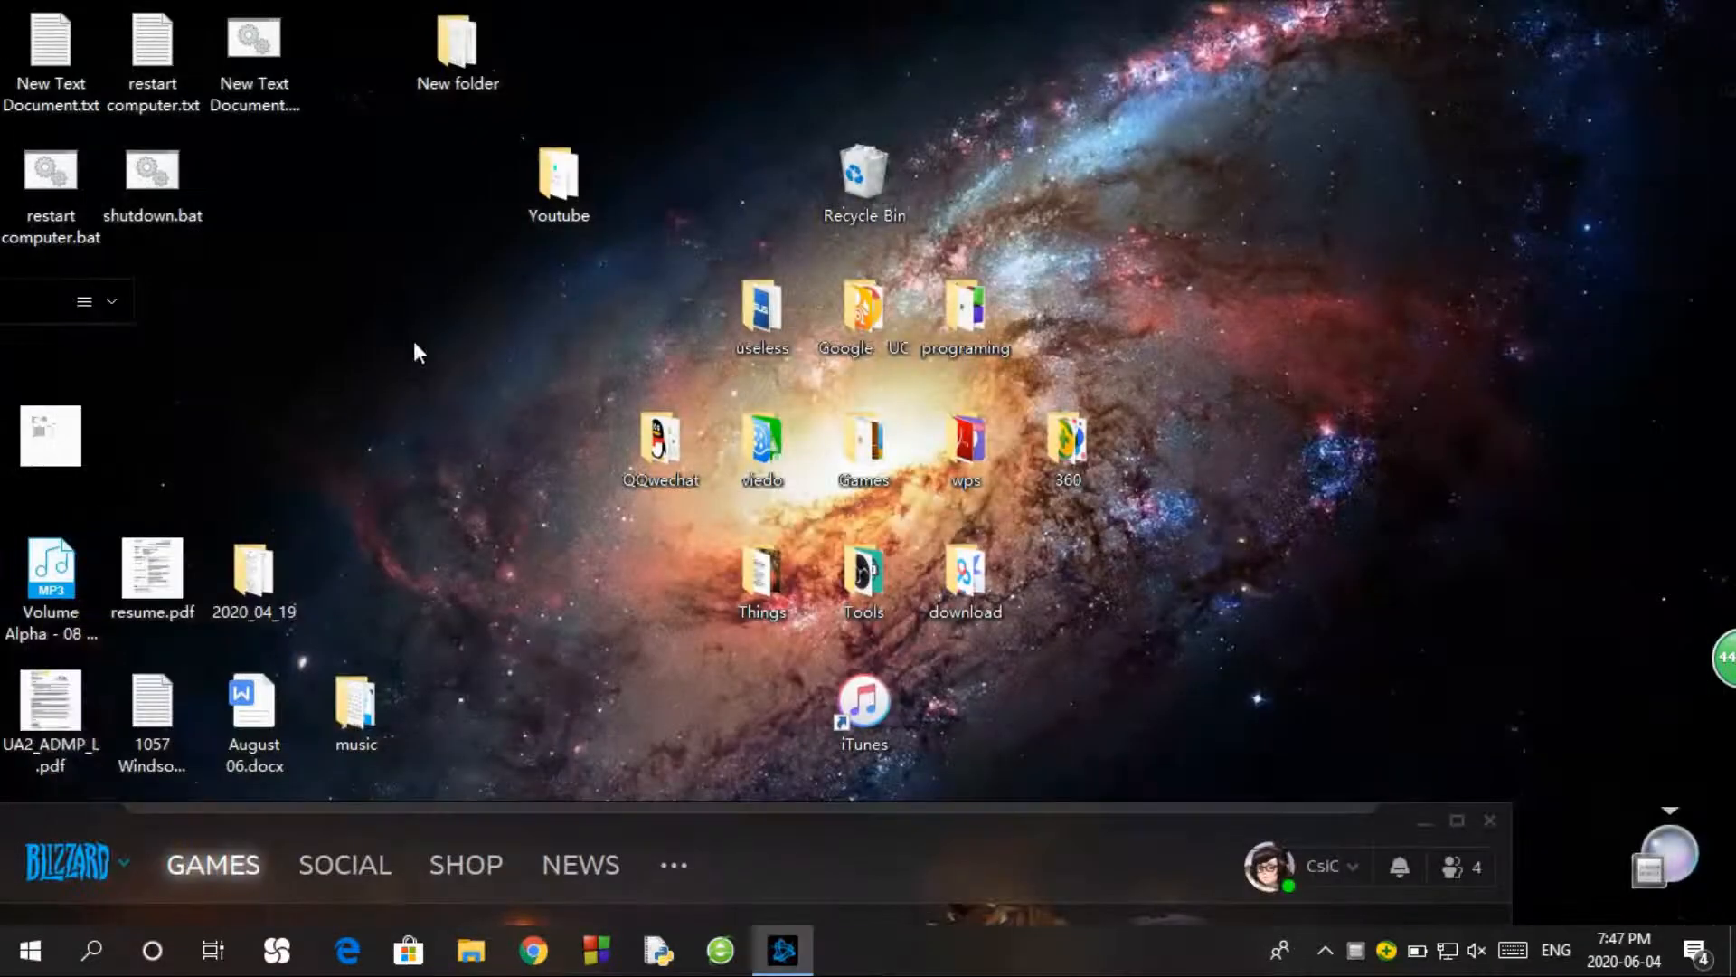
- Search Windows for "nv" and open the NVIDIA Control Panel
click(91, 950)
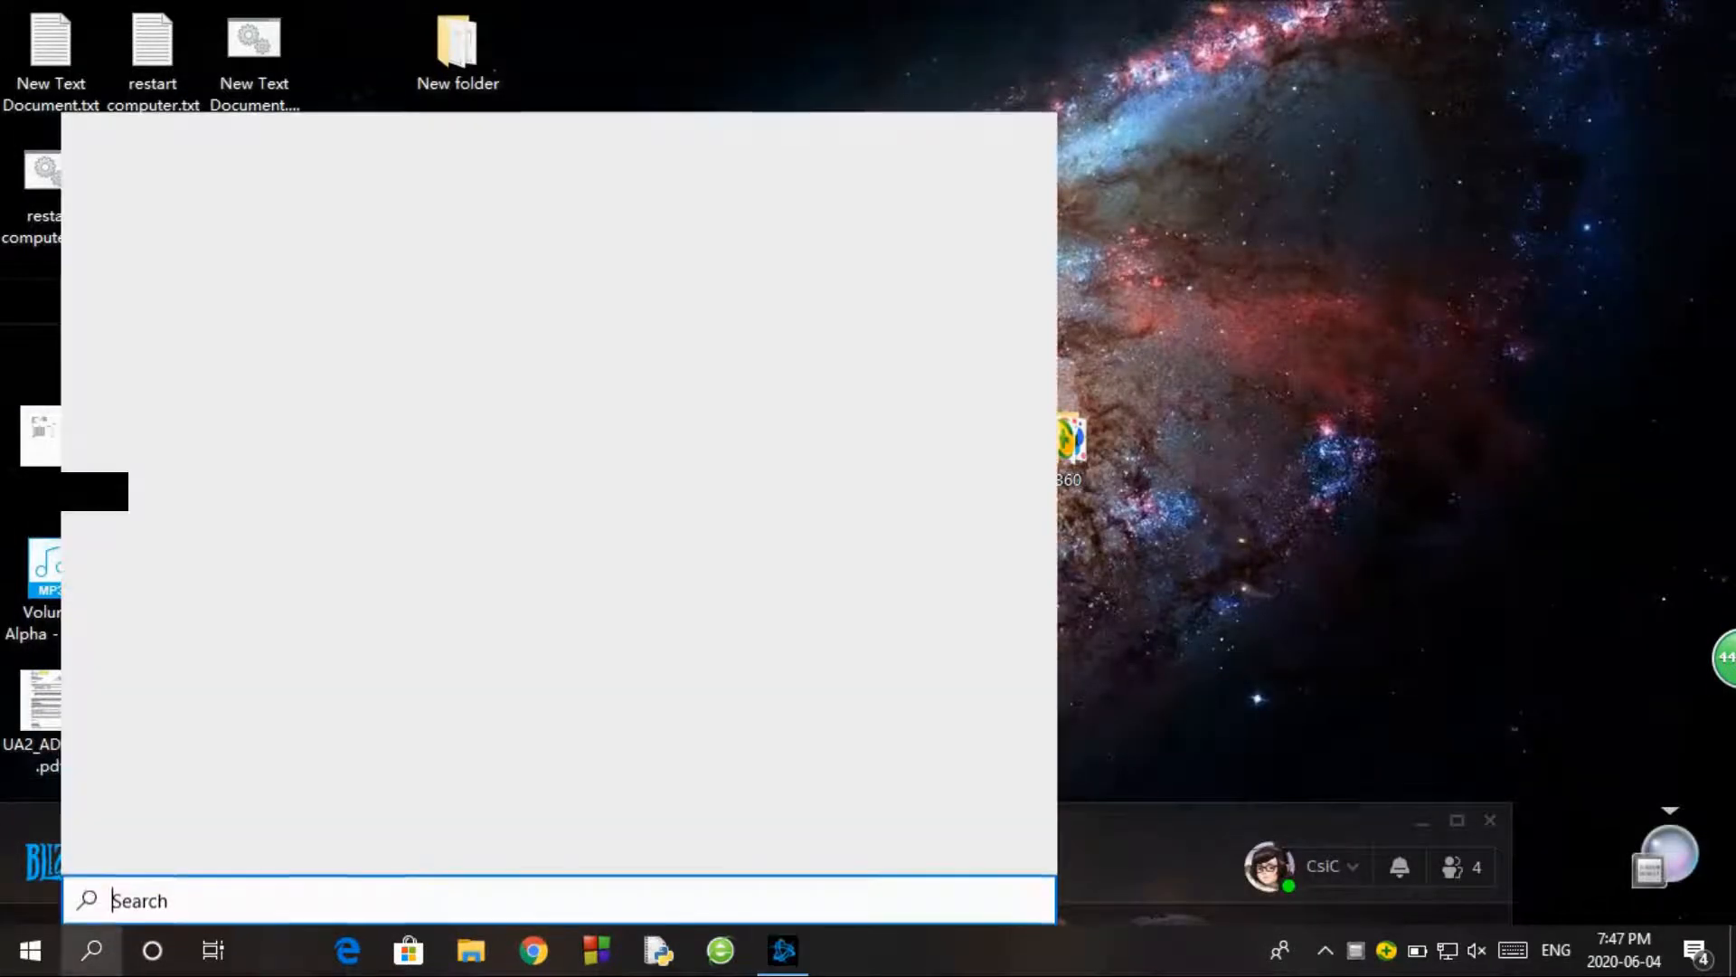
text(ni)
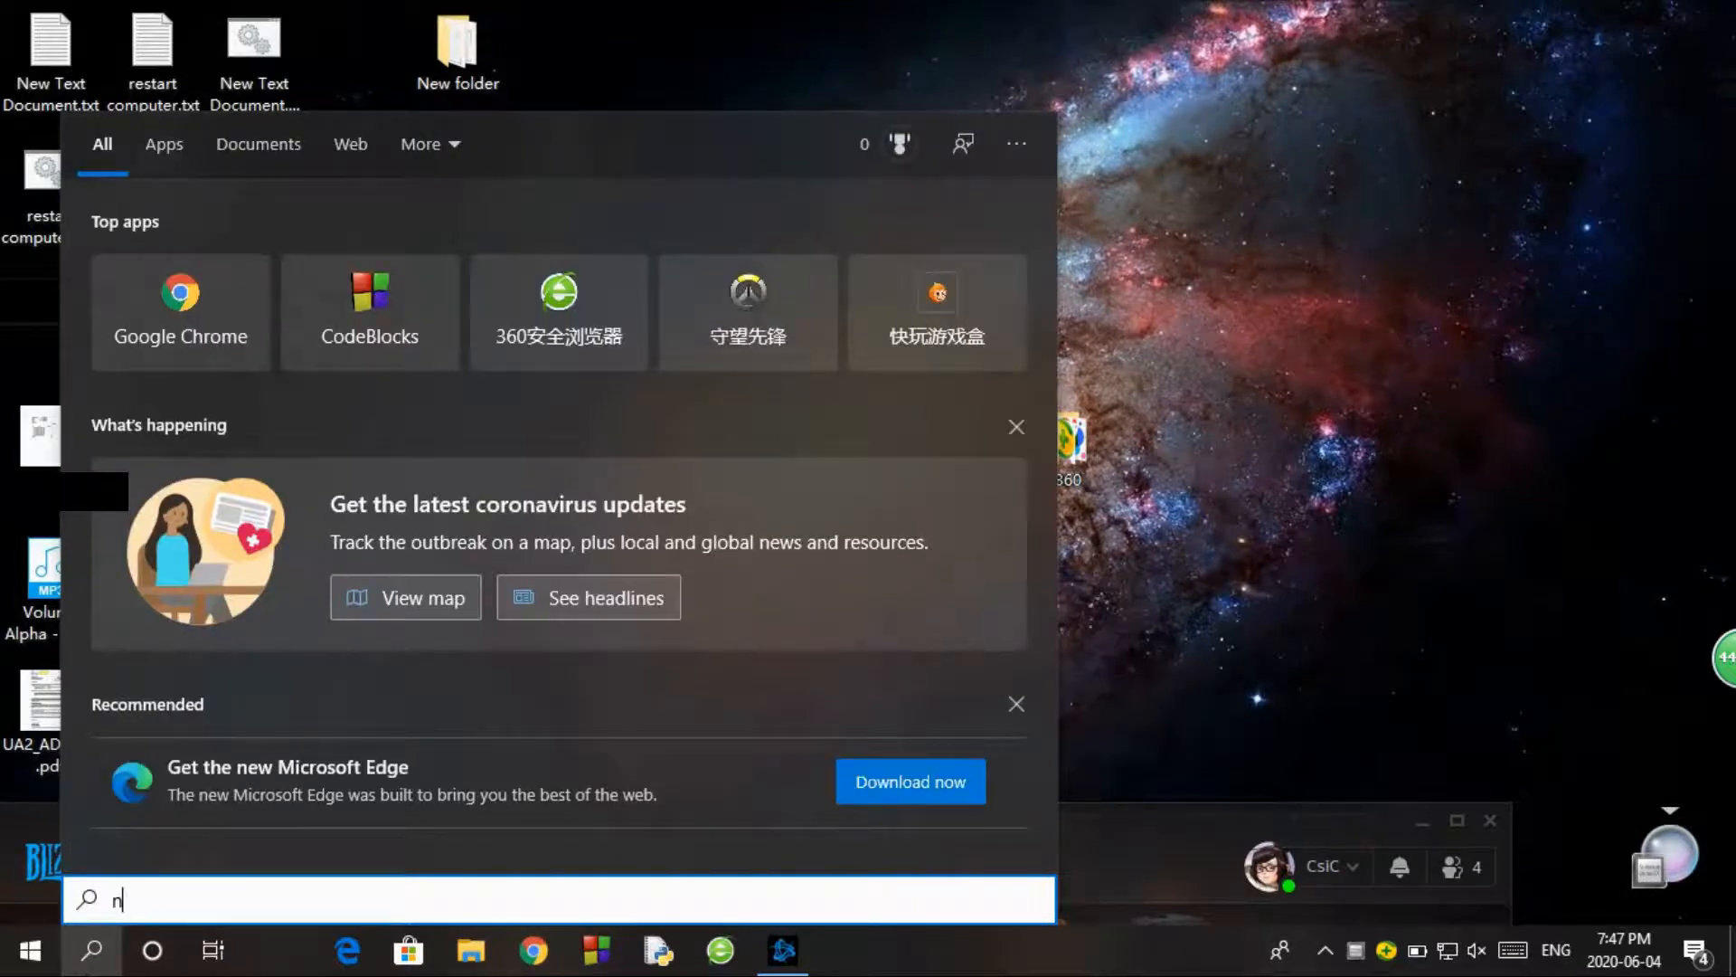
key(BackSpace)
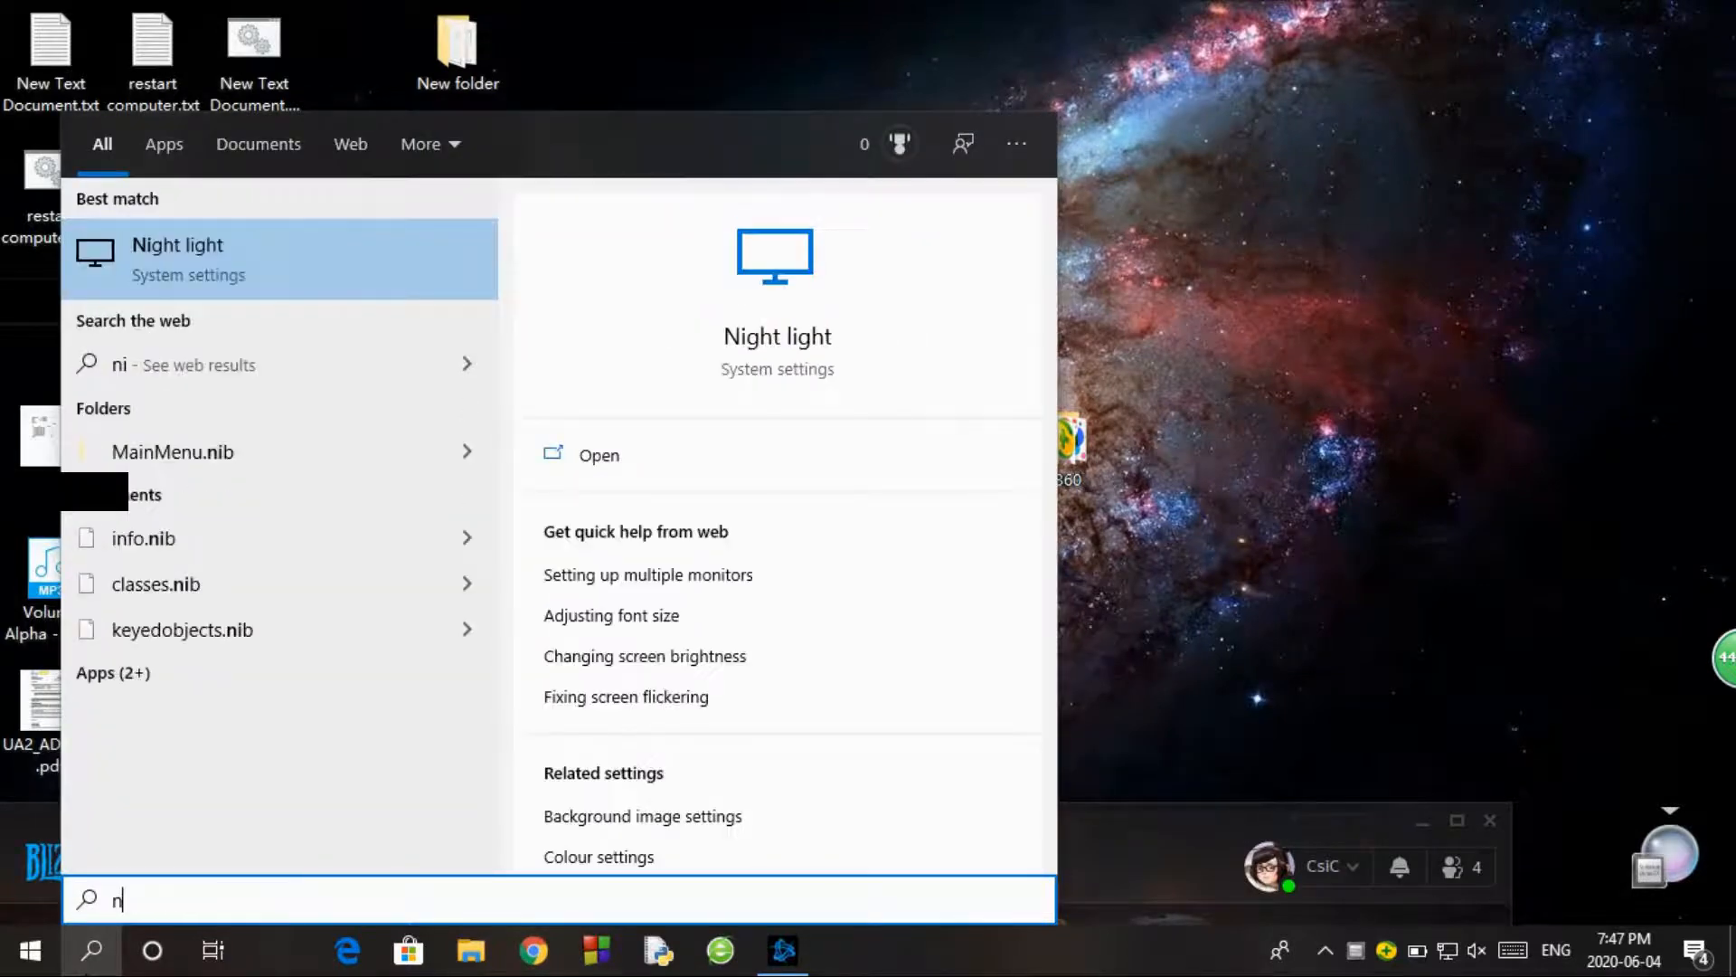
text(v)
key(Return)
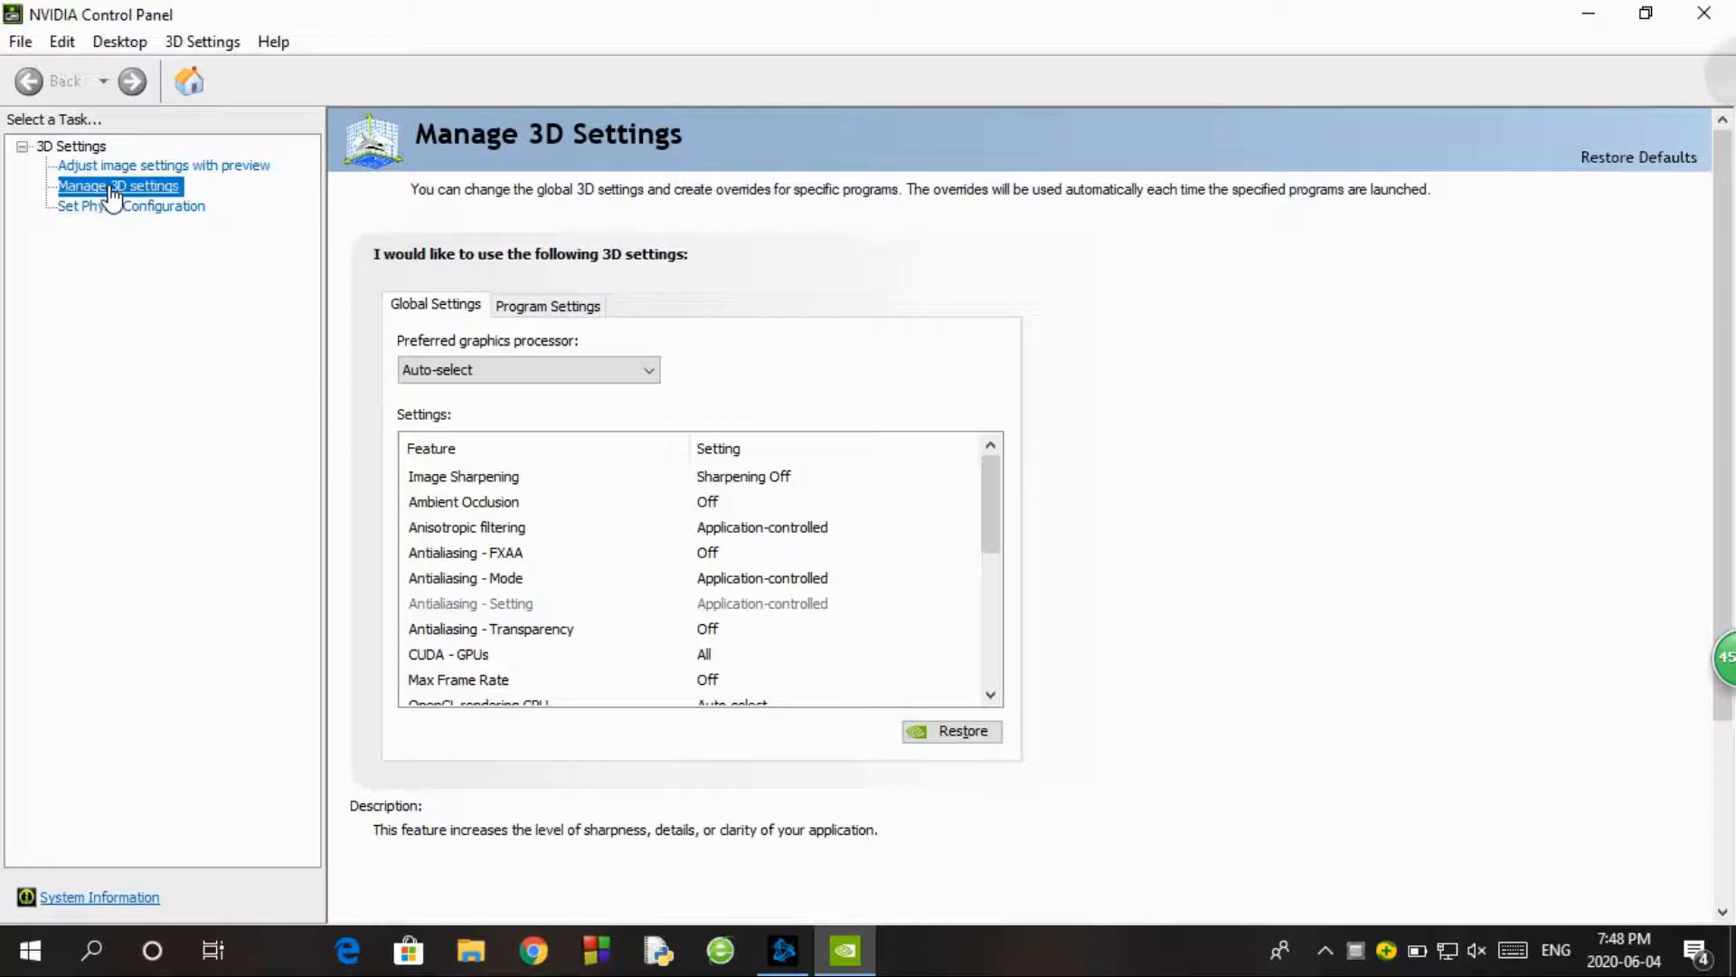
- Add OBS Studio as a program to customise in the program-specific 3D settings
click(567, 313)
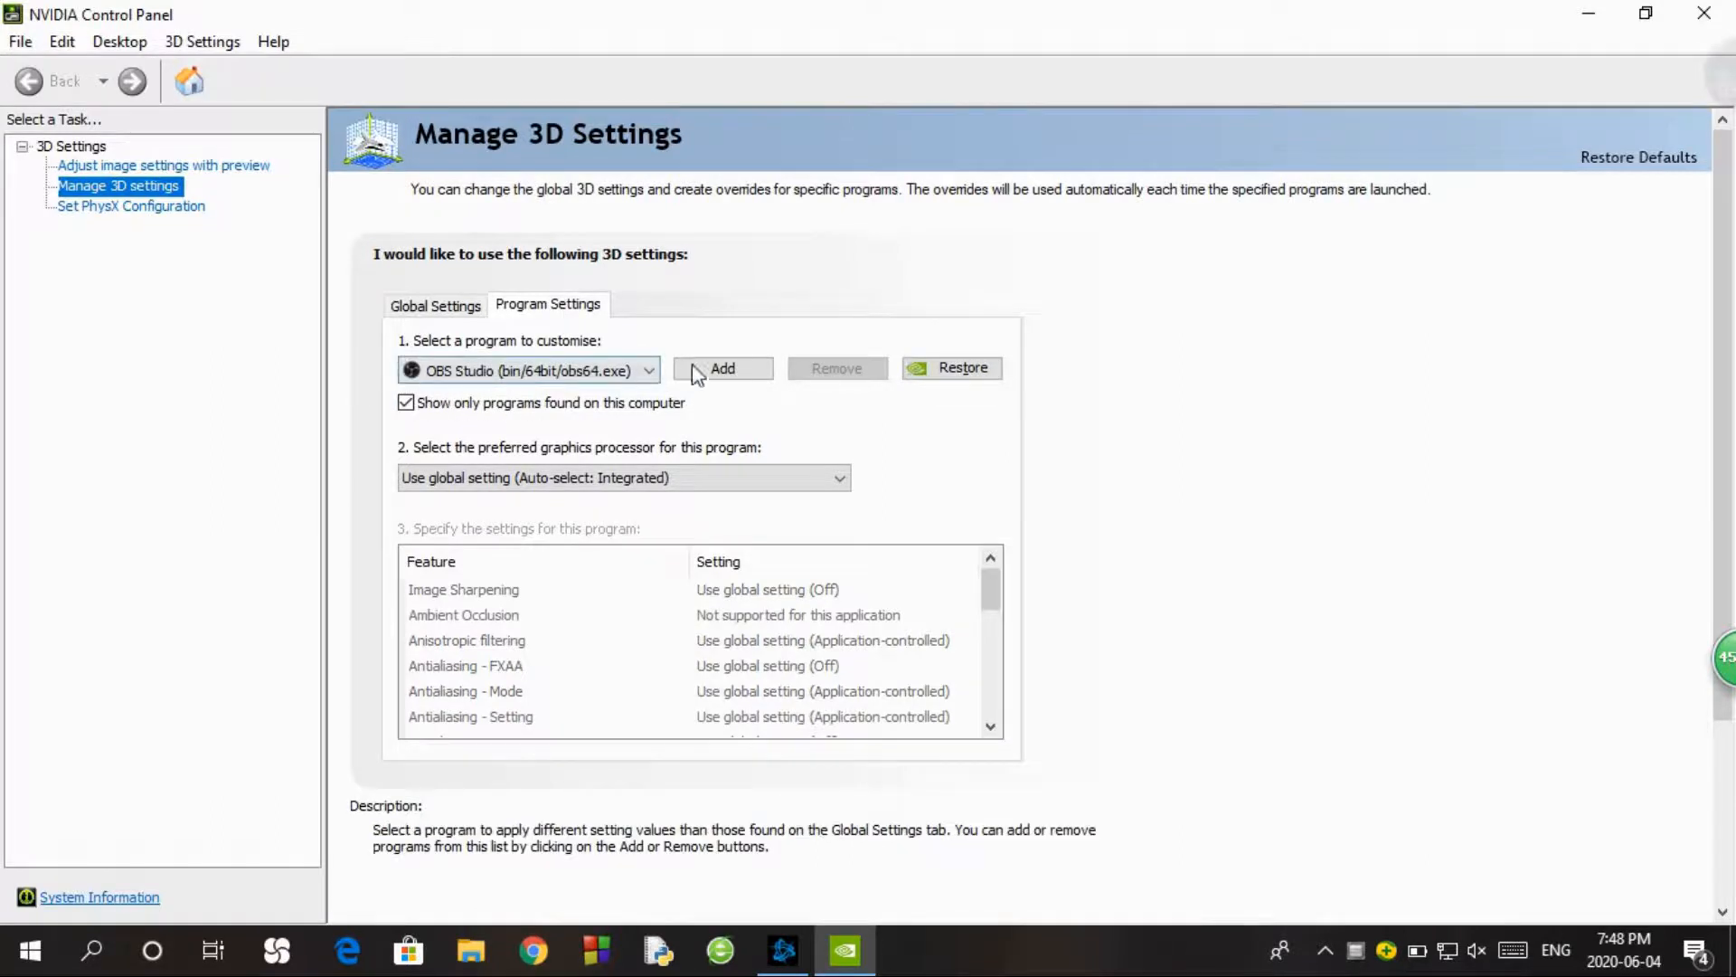
click(744, 370)
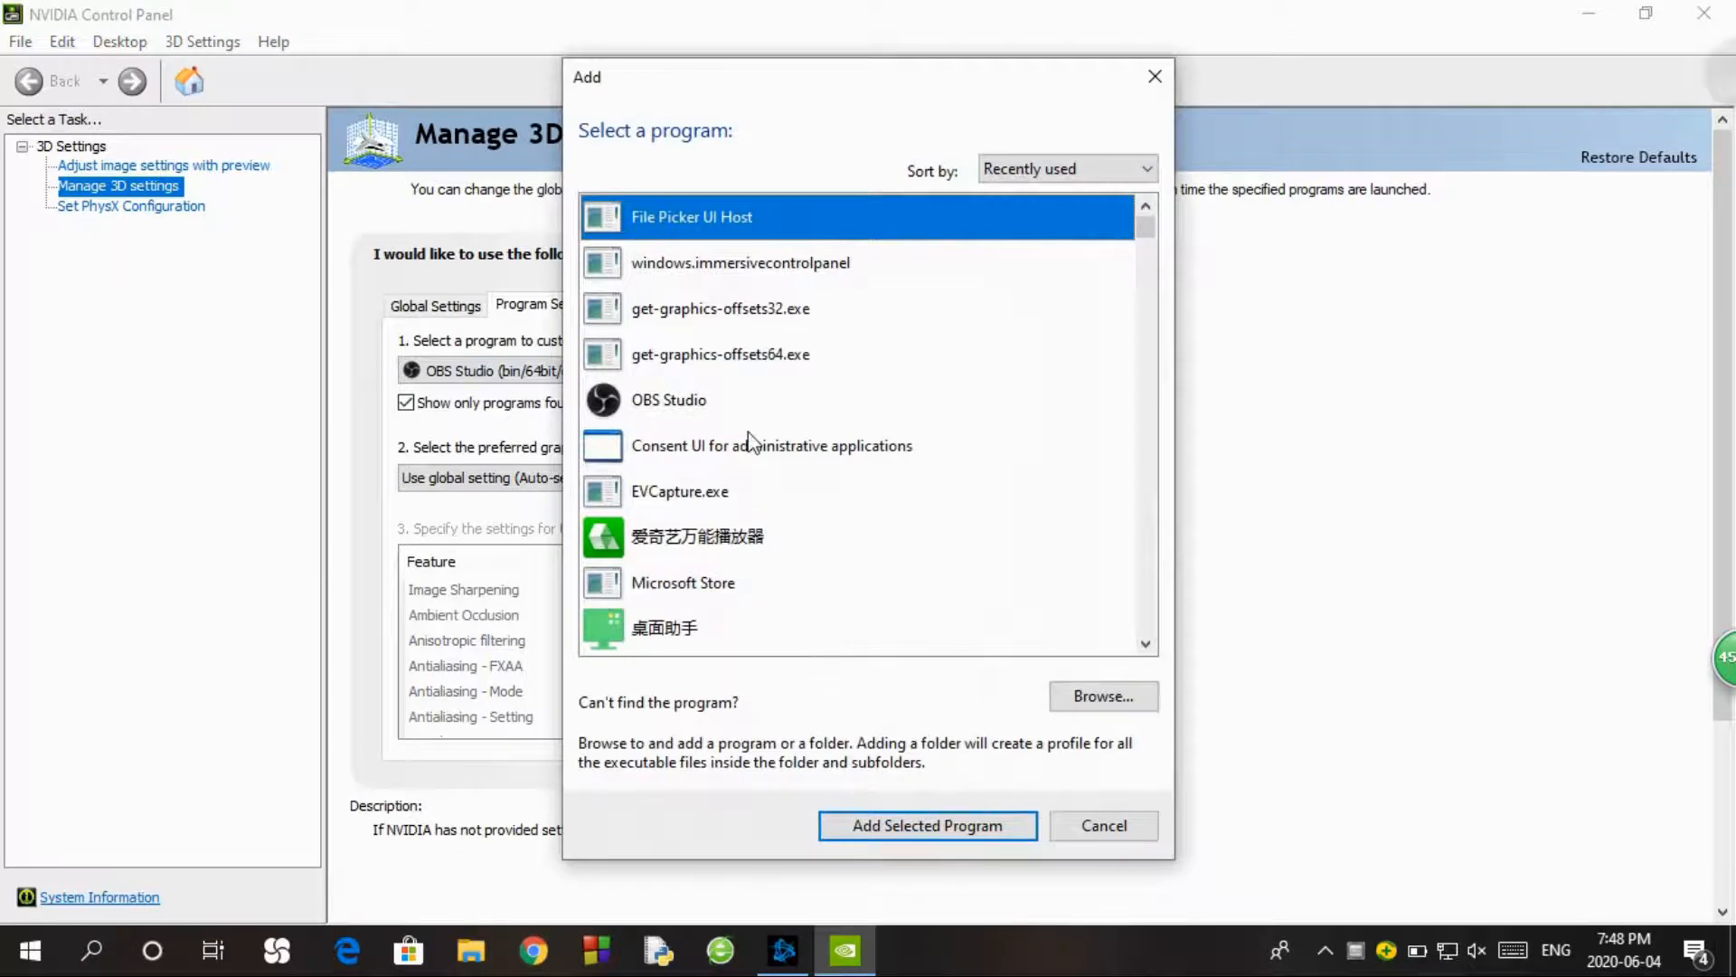
click(742, 381)
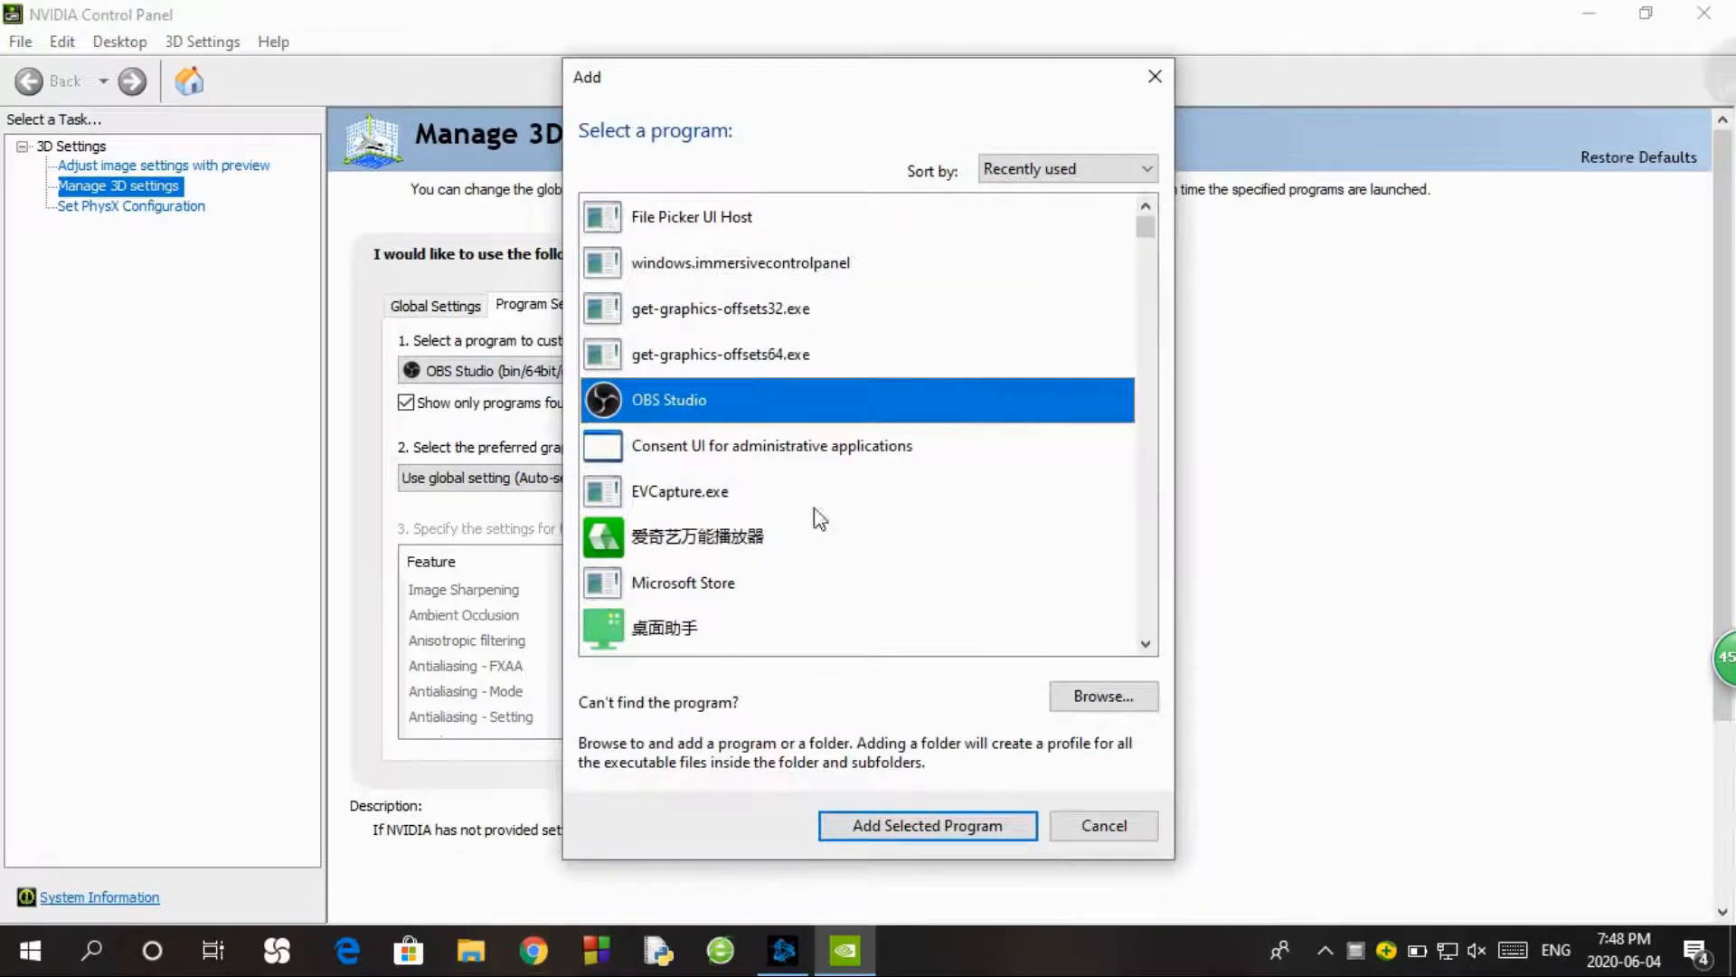
click(932, 827)
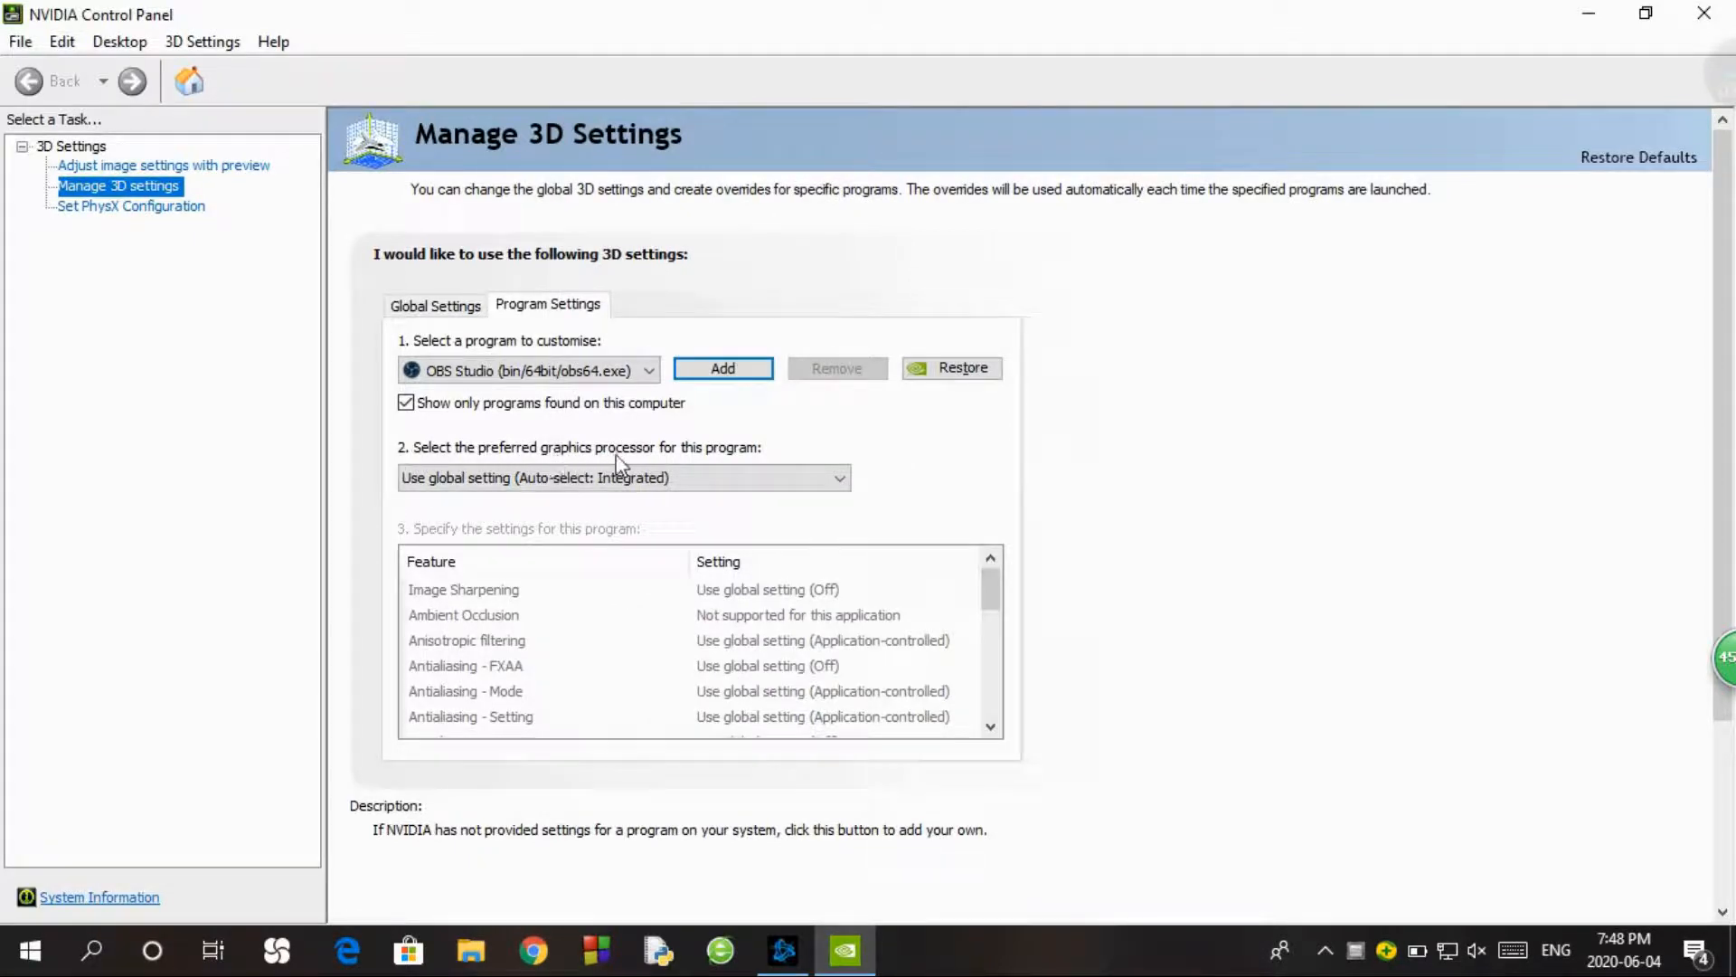
- Set the preferred graphics processor for OBS Studio to Integrated graphics, apply the change and close the NVIDIA Control Panel
click(660, 480)
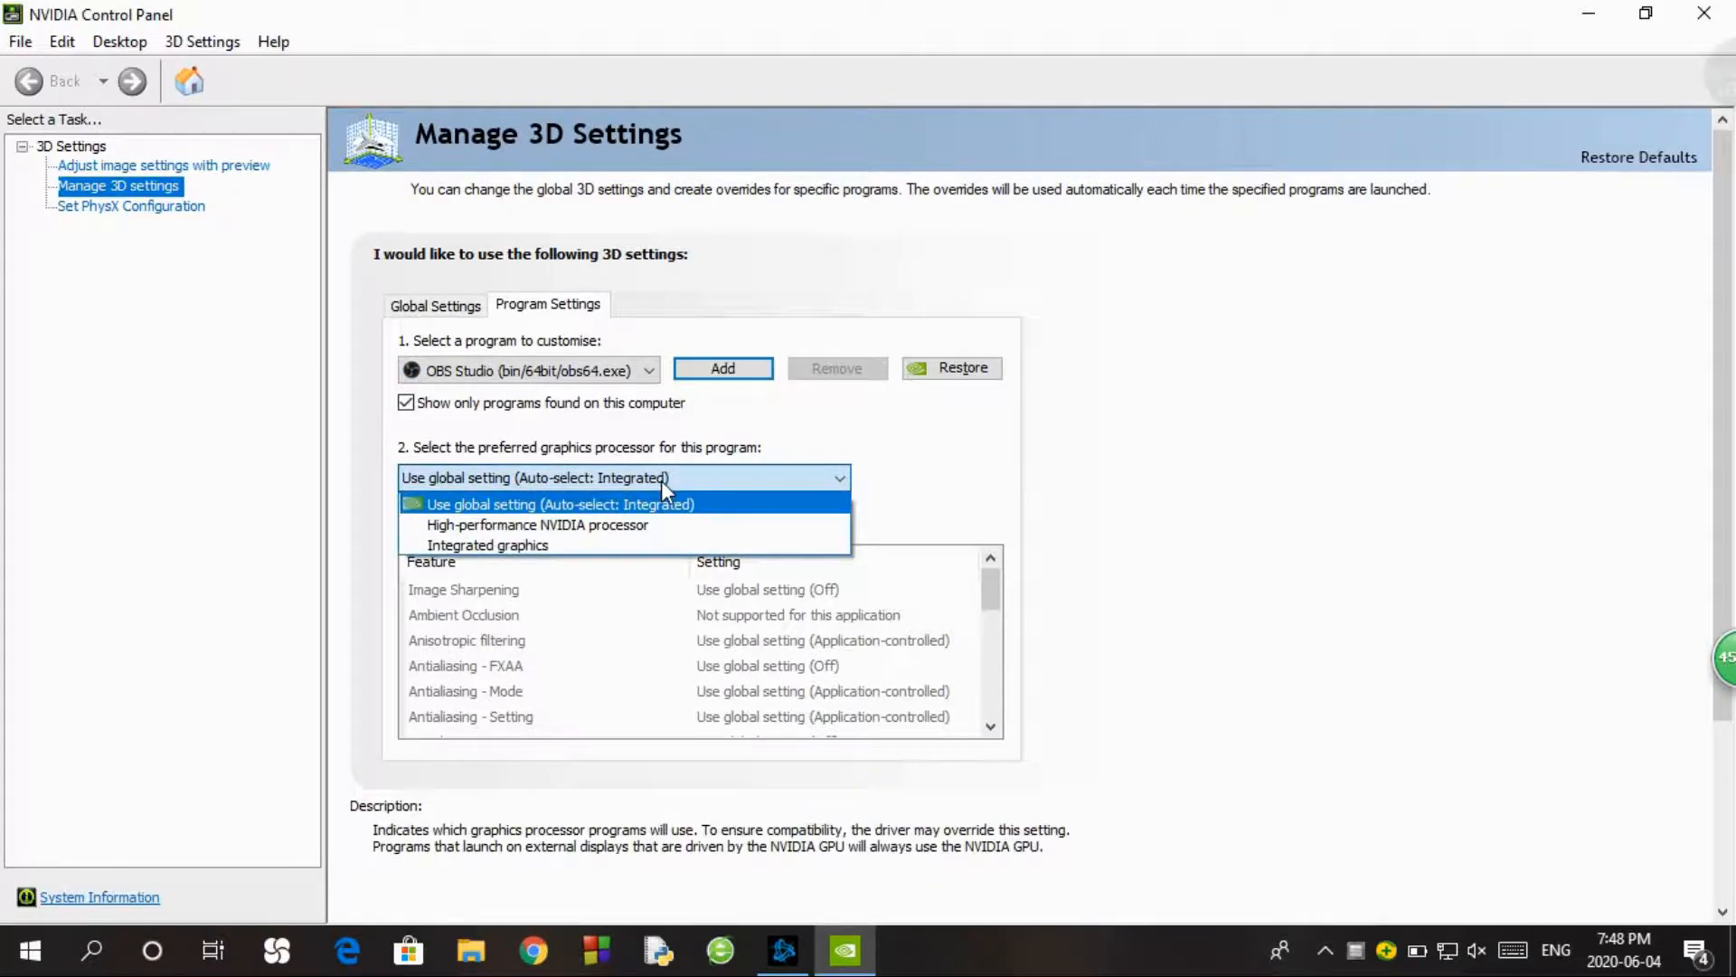
click(516, 546)
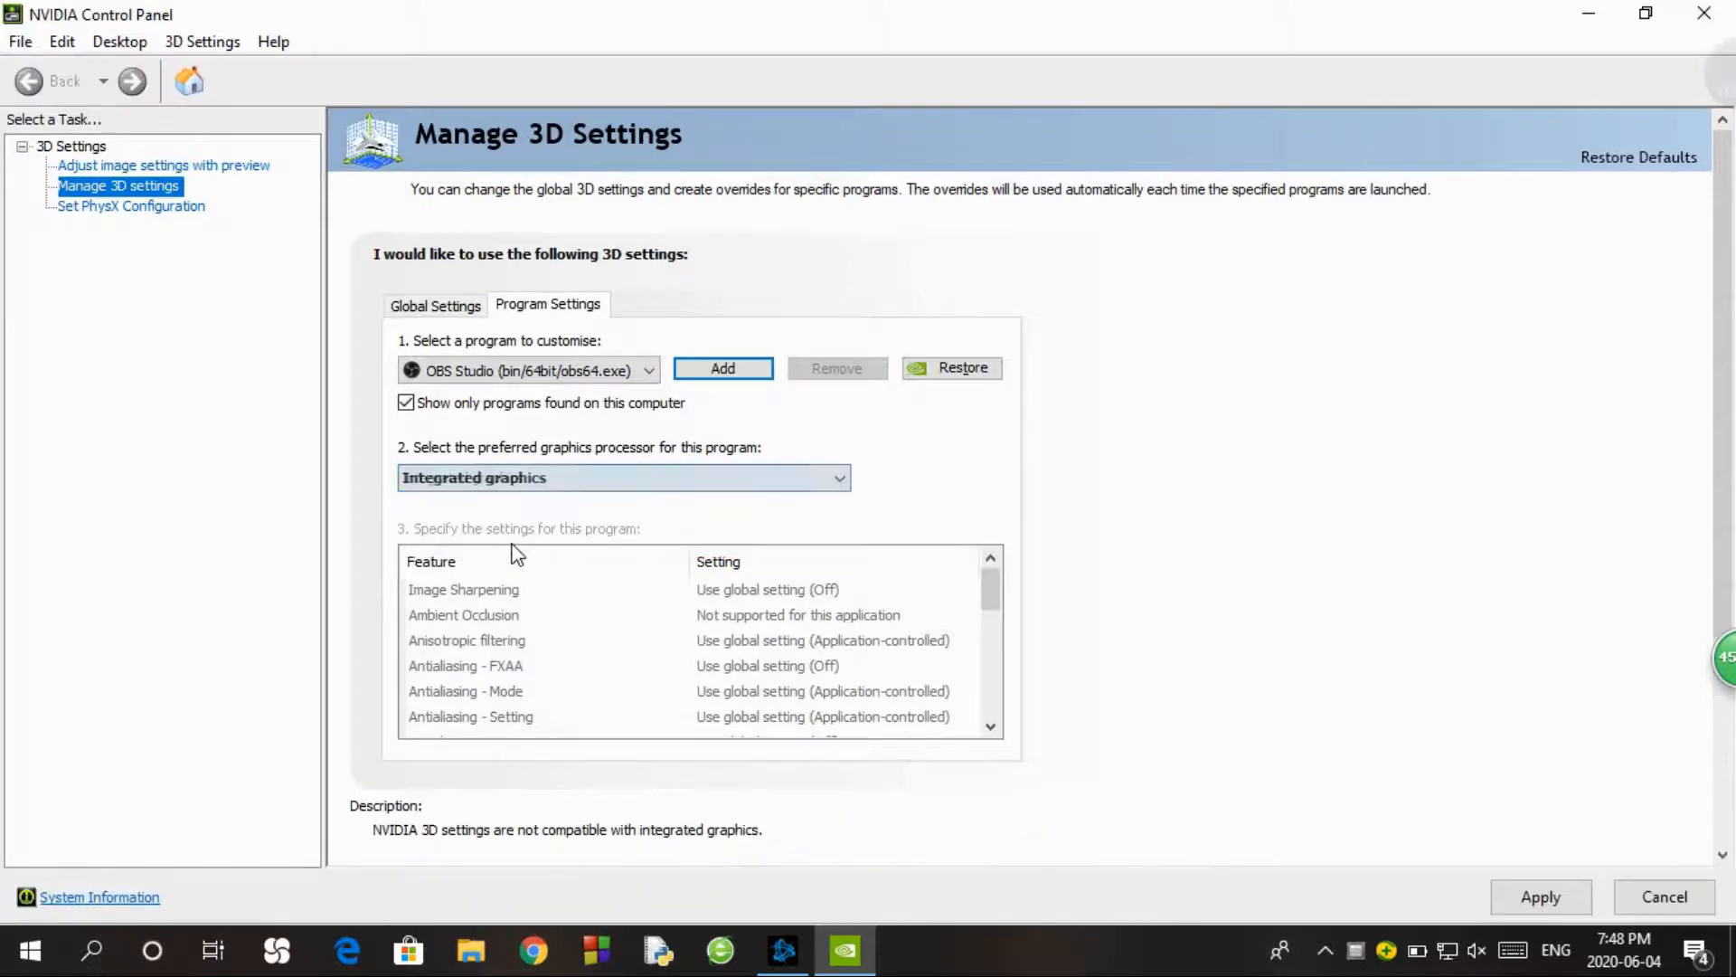
click(1539, 898)
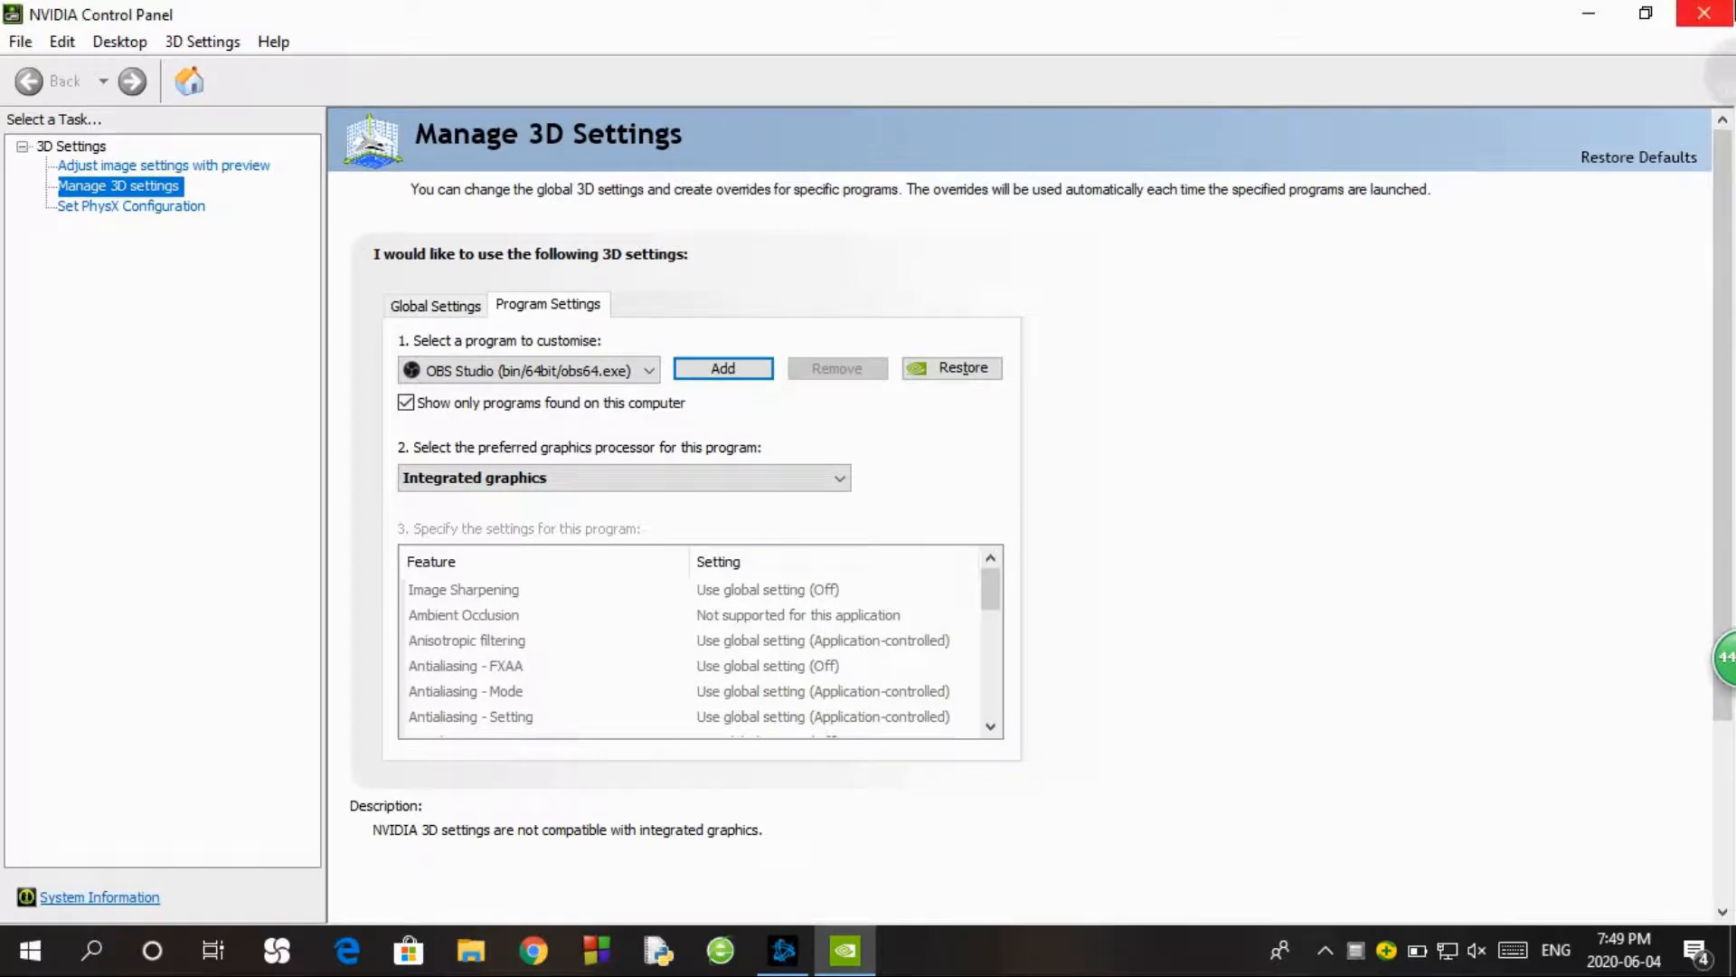
click(1704, 13)
- Search Windows for "obs" and launch OBS Studio (64bit)
key(super+s)
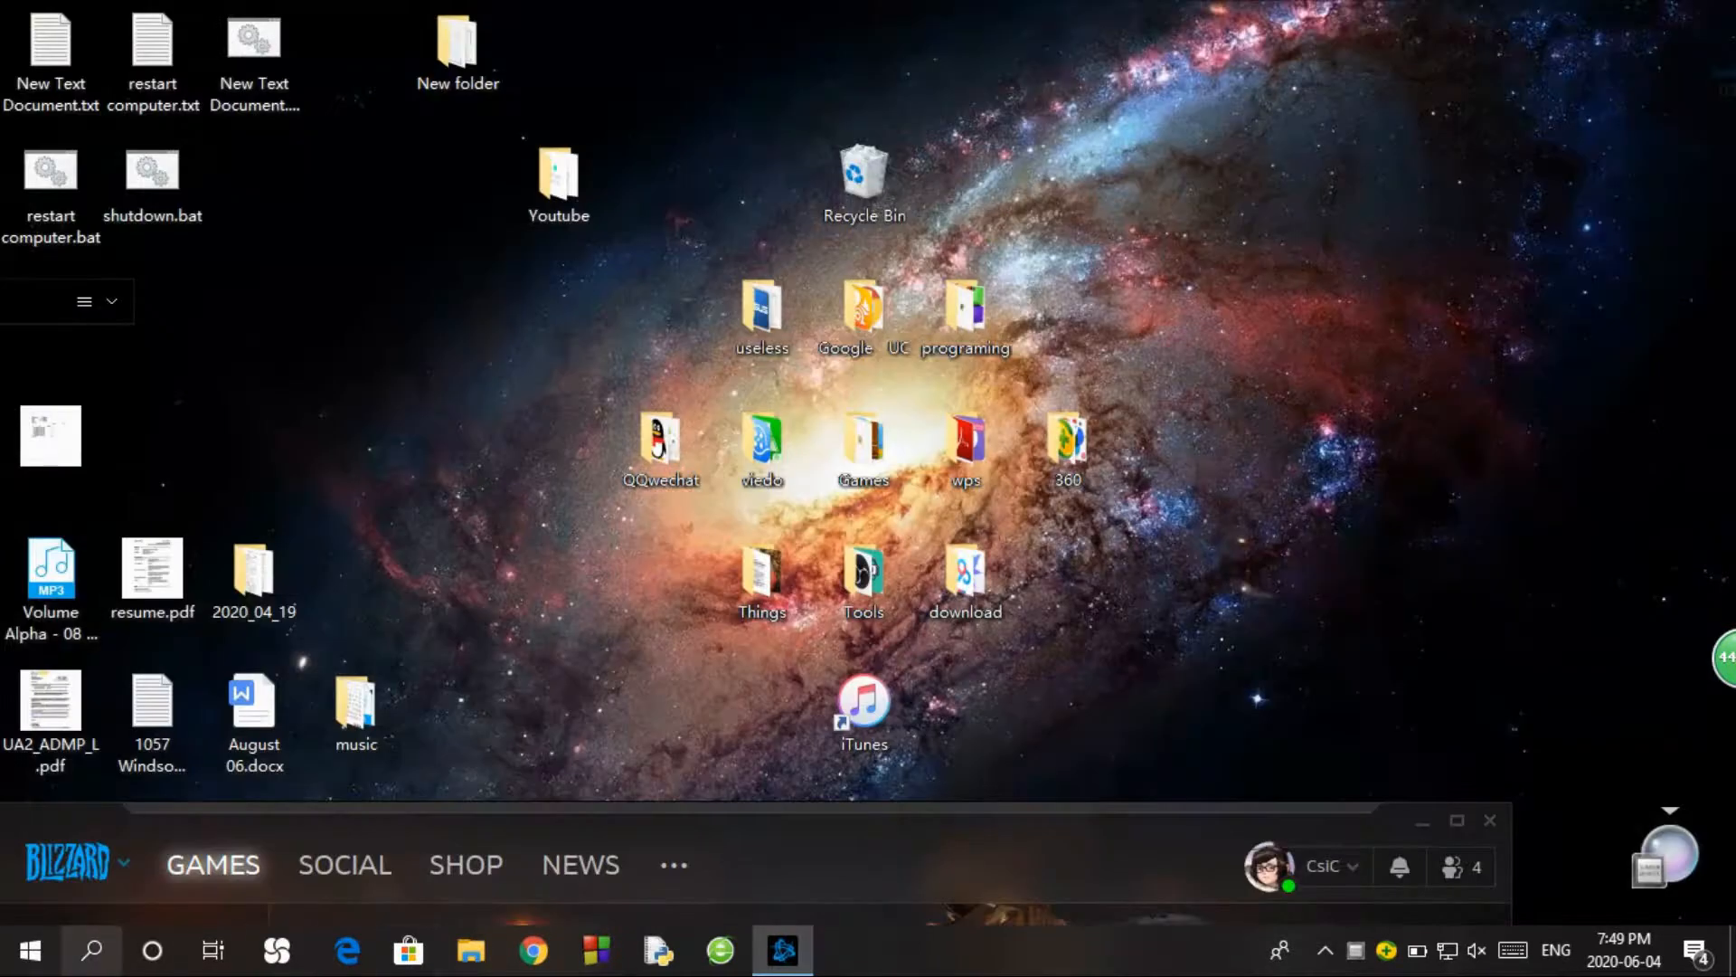
text(obs)
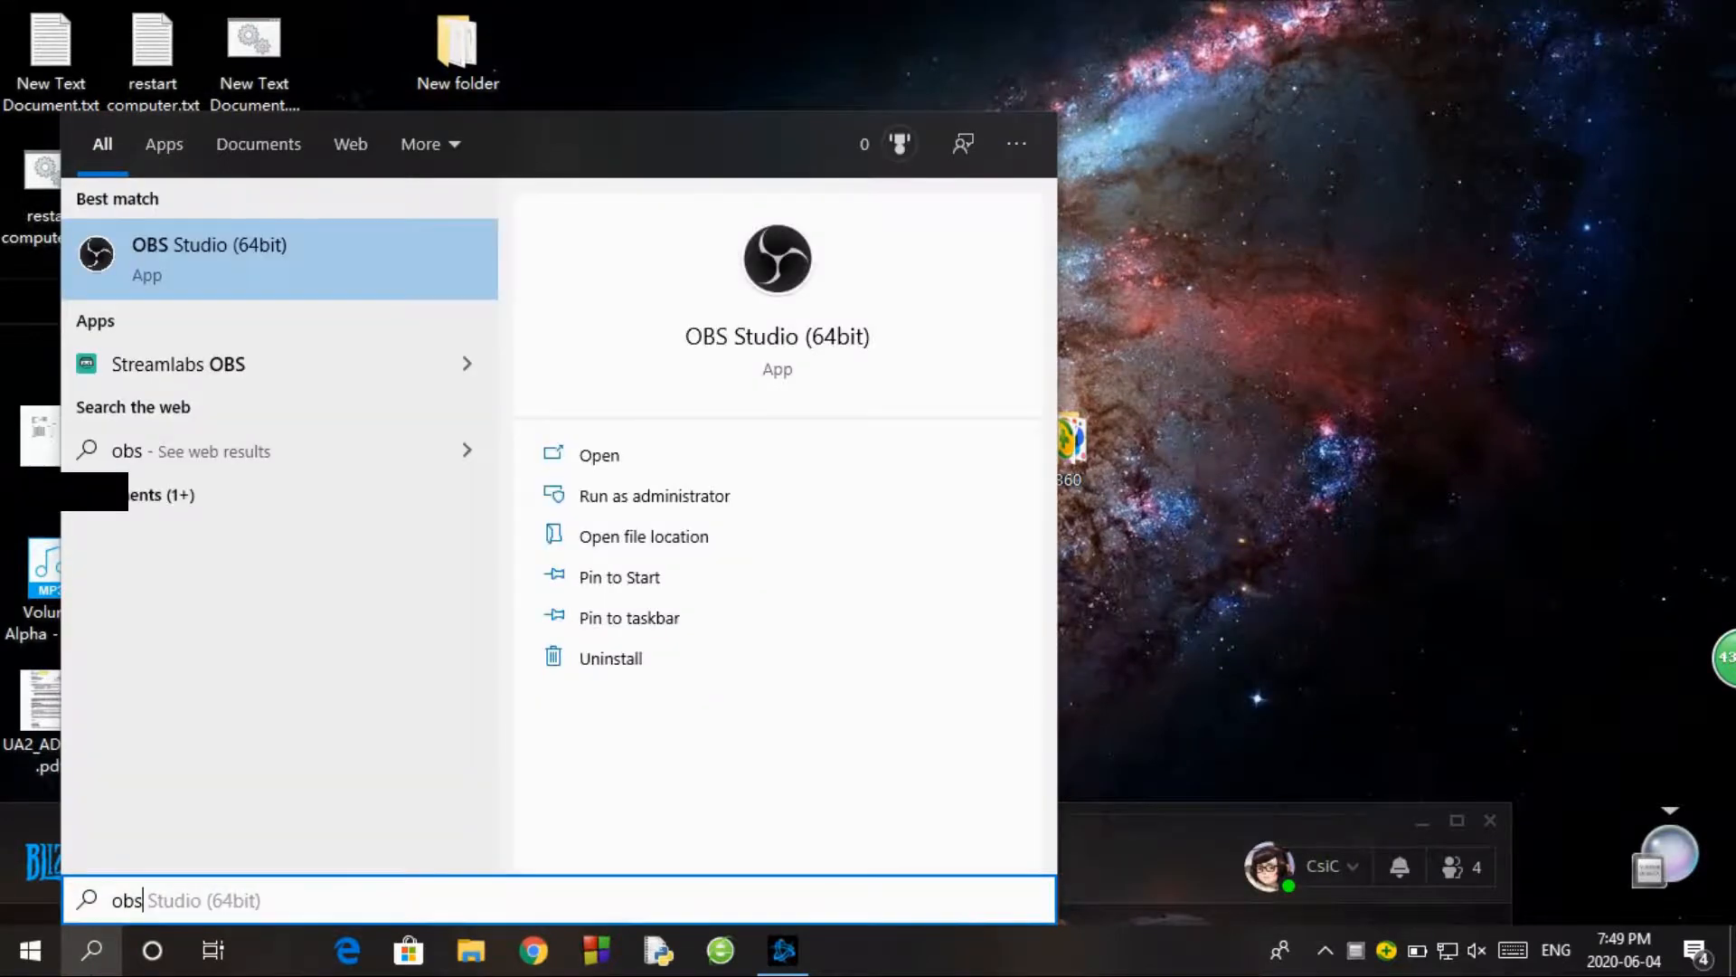
key(Return)
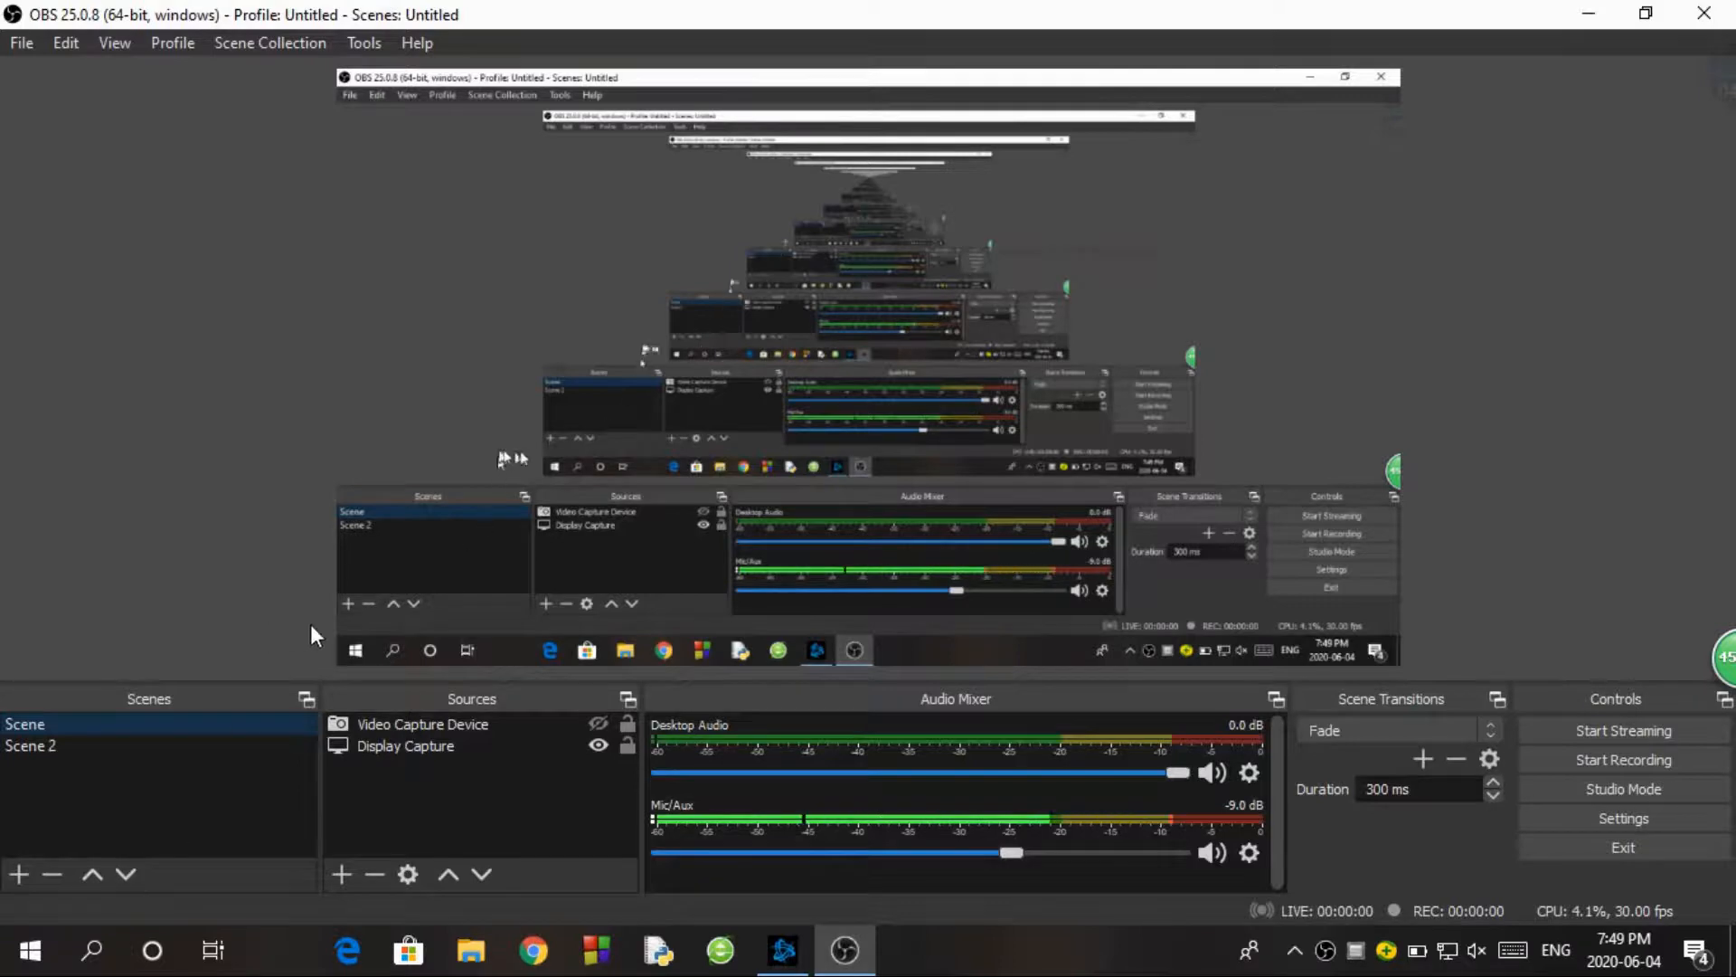
- Check the display capture preview in Scene, view the Game Capture source in Scene 2 and return to Scene
mouse_move(986, 338)
mouse_down()
mouse_move(839, 358)
mouse_move(1082, 246)
mouse_move(1322, 427)
mouse_move(953, 631)
mouse_move(888, 434)
mouse_move(984, 359)
mouse_up()
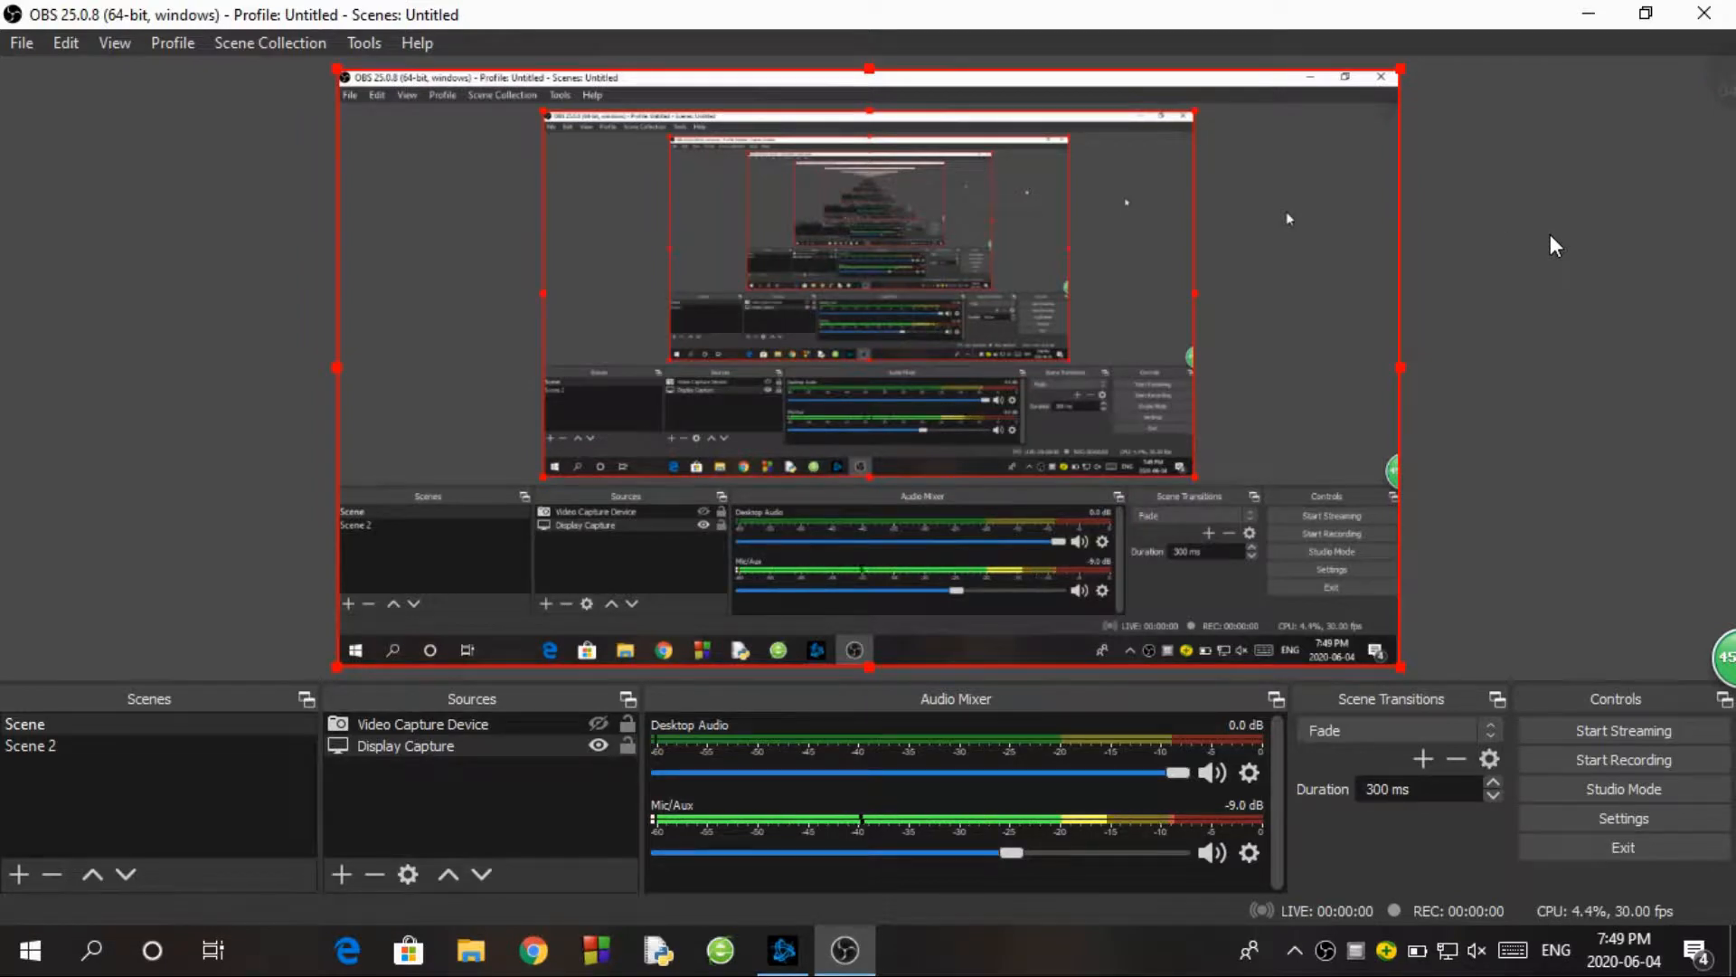
click(230, 539)
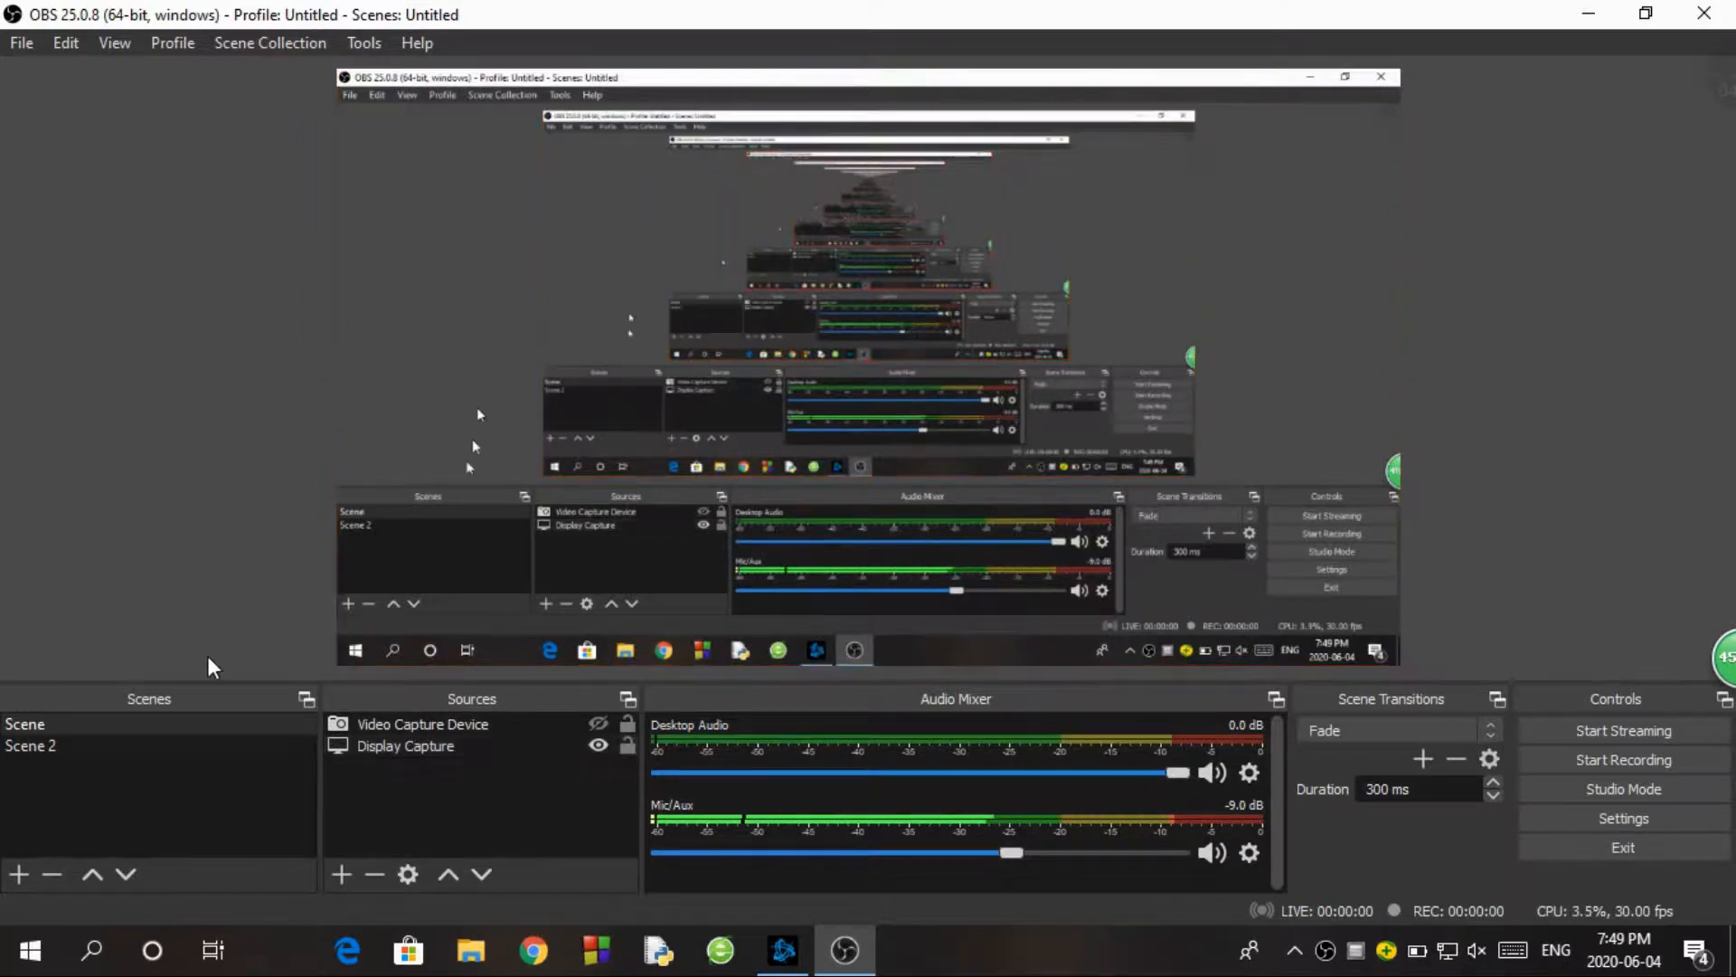
click(194, 747)
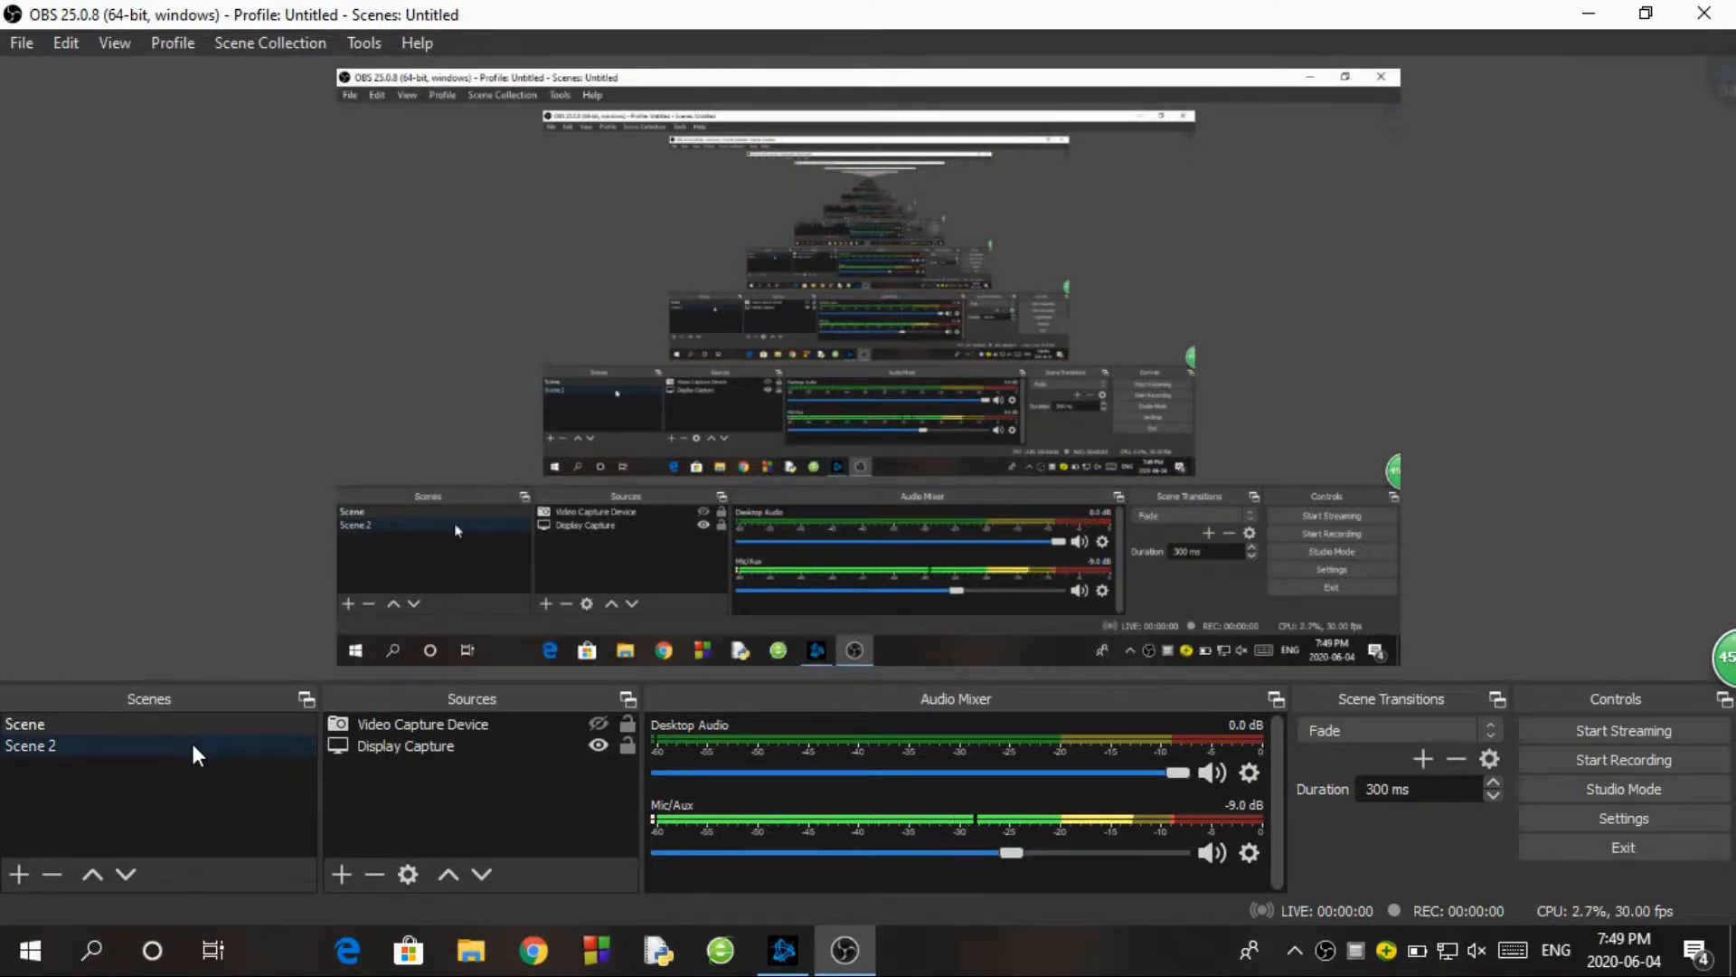
click(192, 739)
click(398, 746)
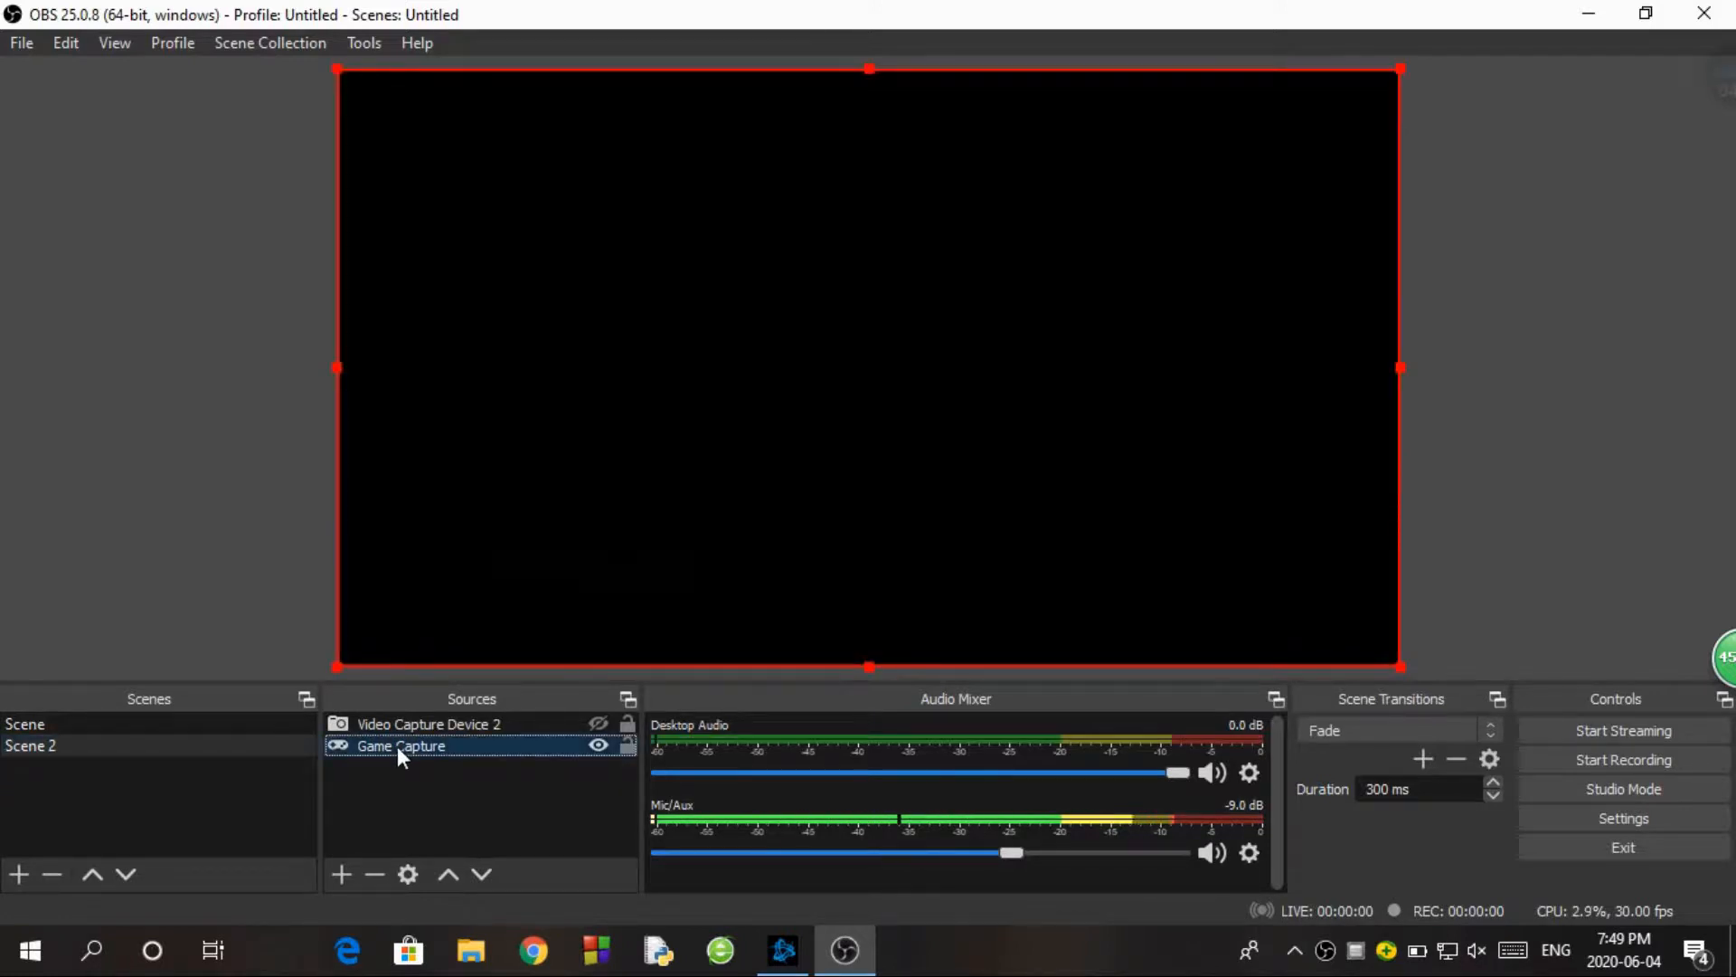
click(253, 724)
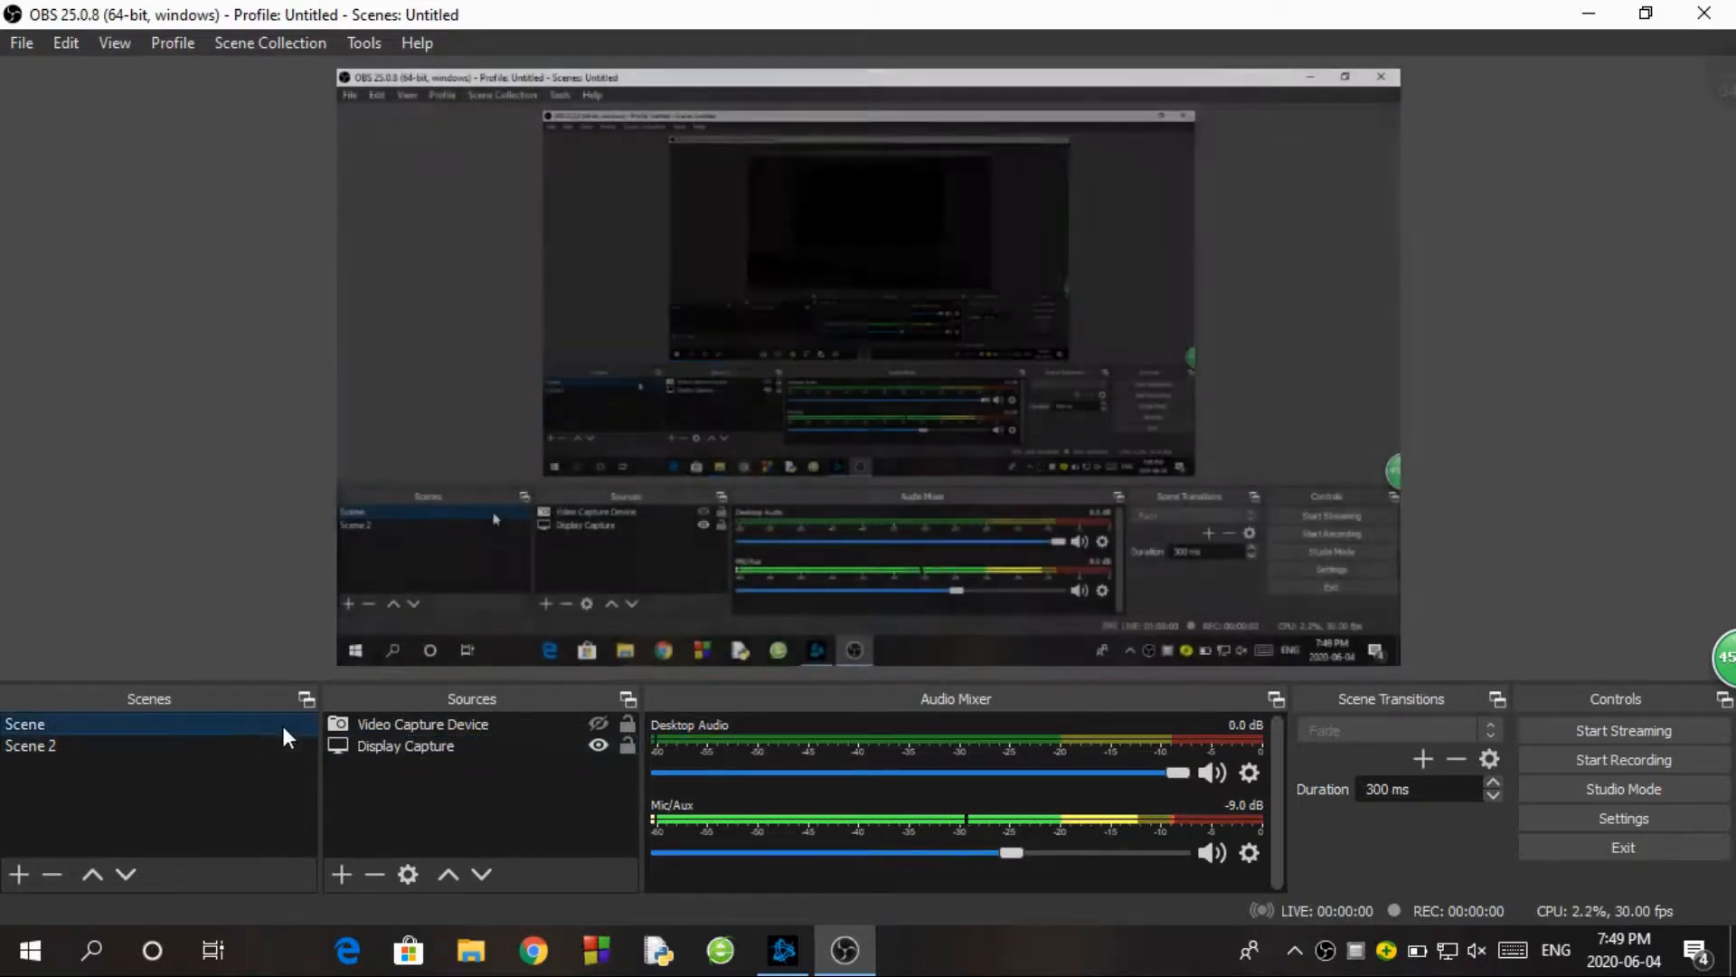